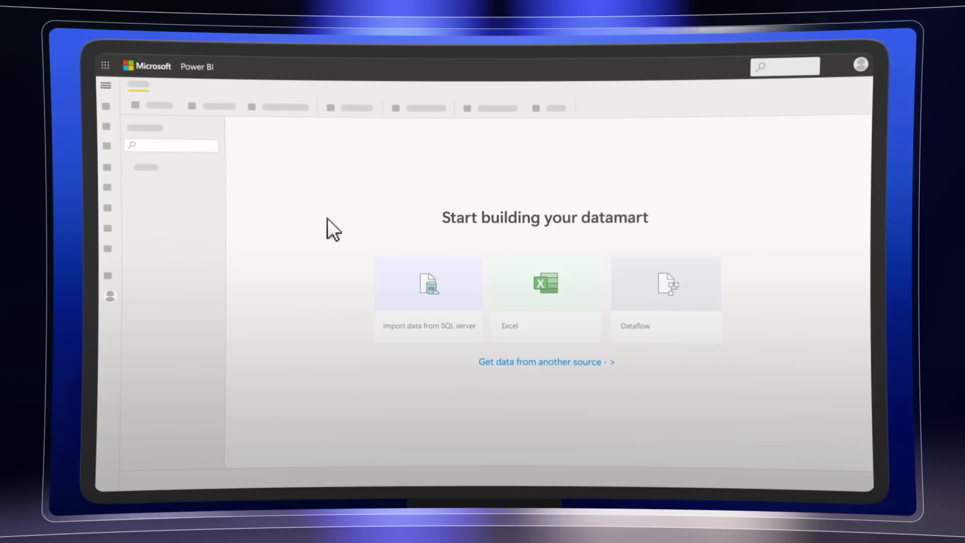
Step: Browse the full data source list and choose the table to merge with Accounts
click(577, 360)
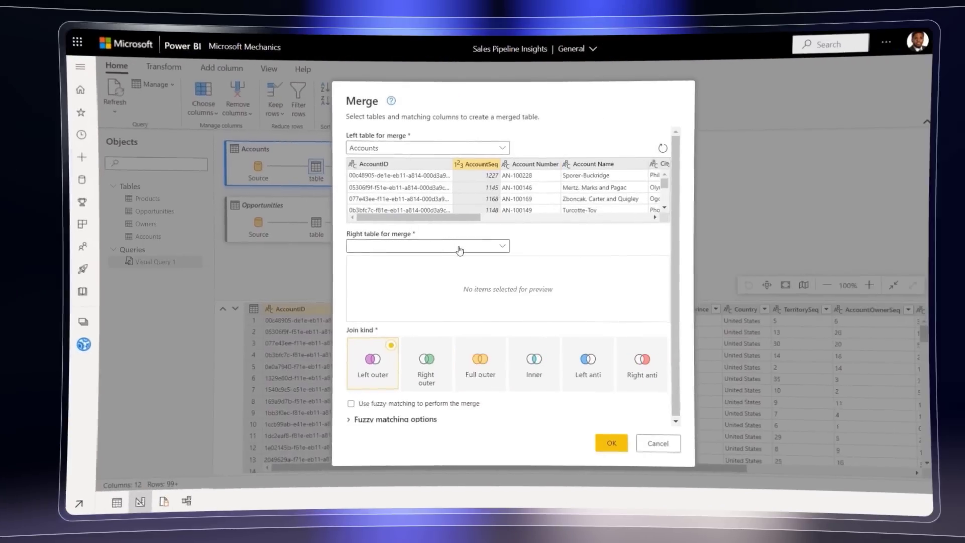
click(437, 239)
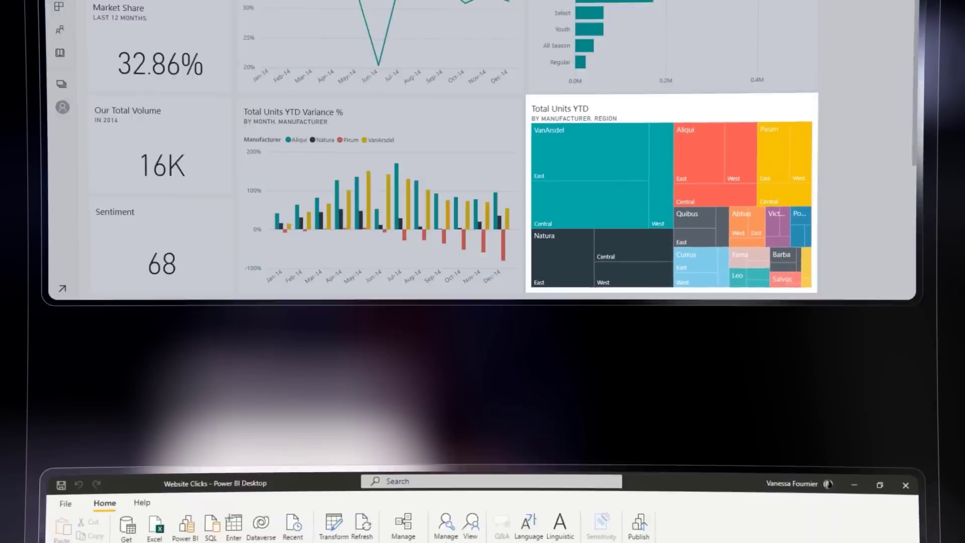
Step: Open the More options menu for a table in the model
click(525, 212)
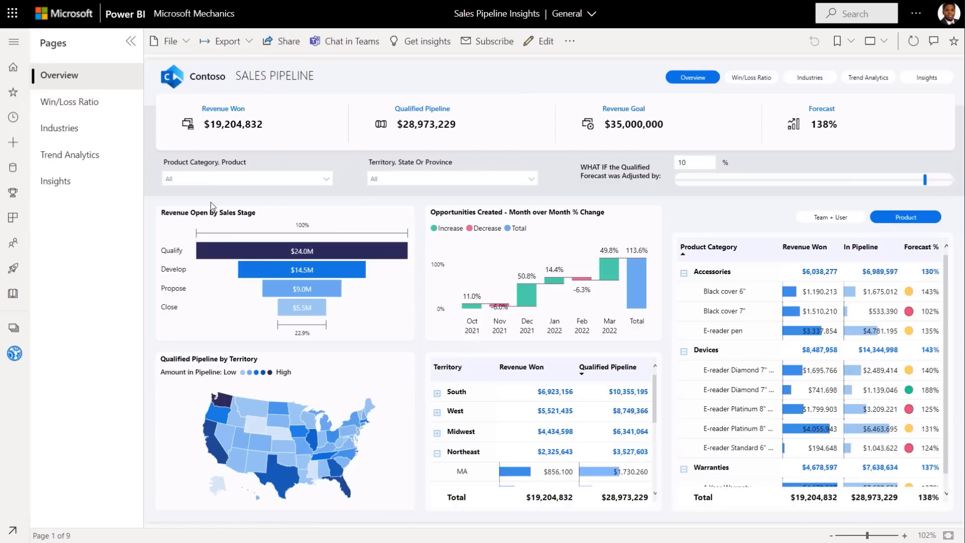
Step: Open the Sales Analytics datamart from the Microsoft Mechanics workspace
click(213, 15)
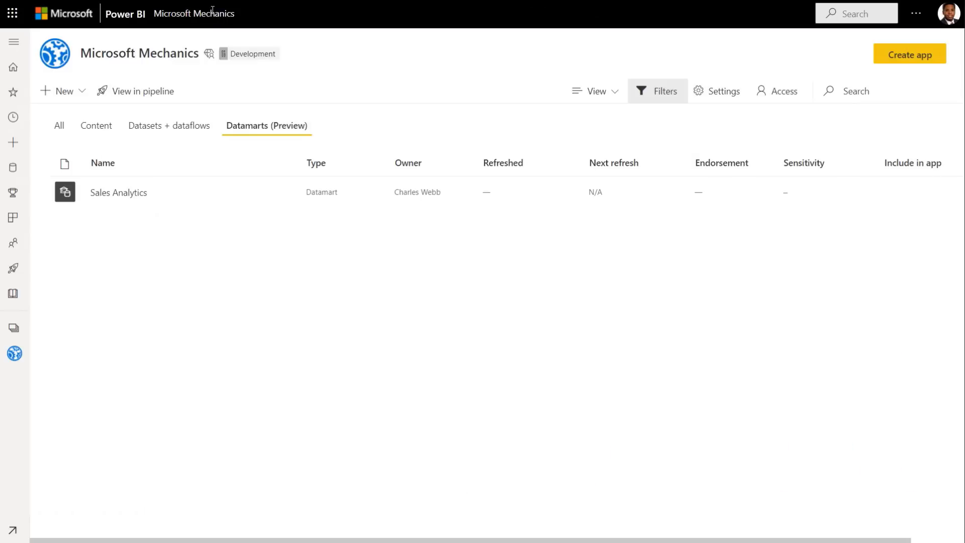
click(152, 196)
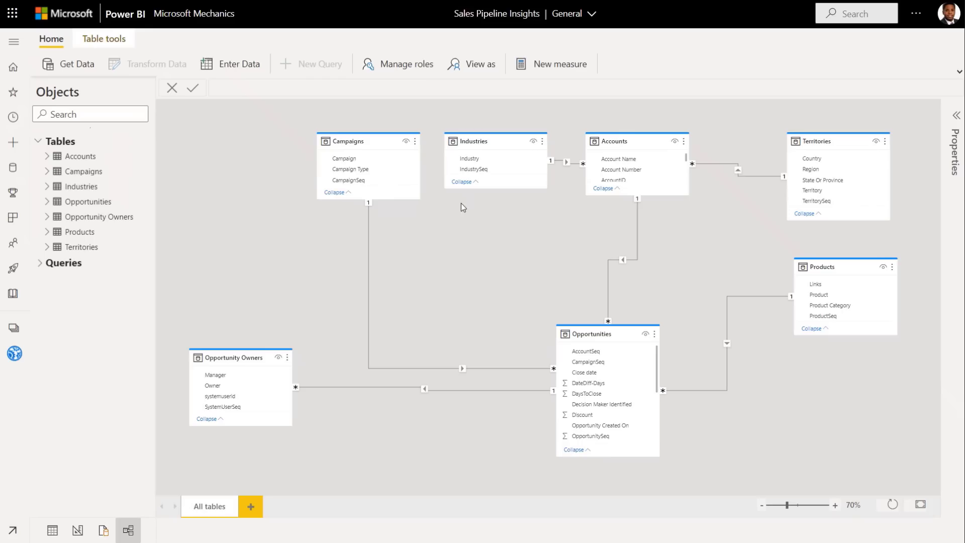
Step: Run 'select * from accounts', then review the Query design and Data views
click(98, 531)
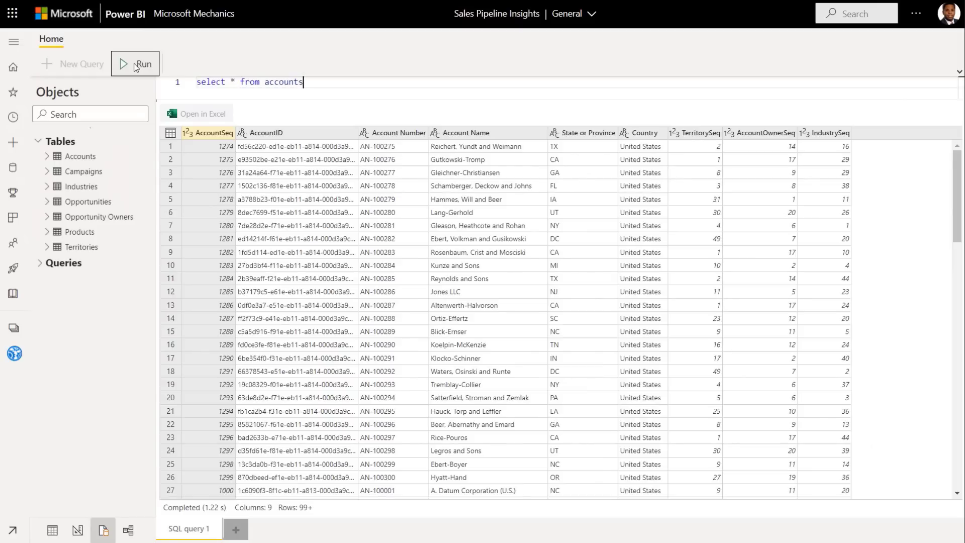
click(78, 531)
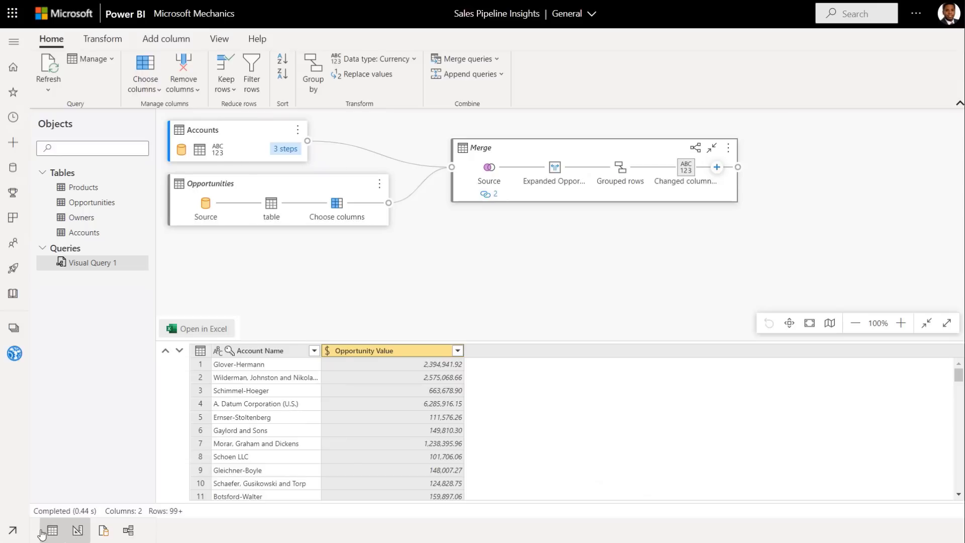
click(60, 530)
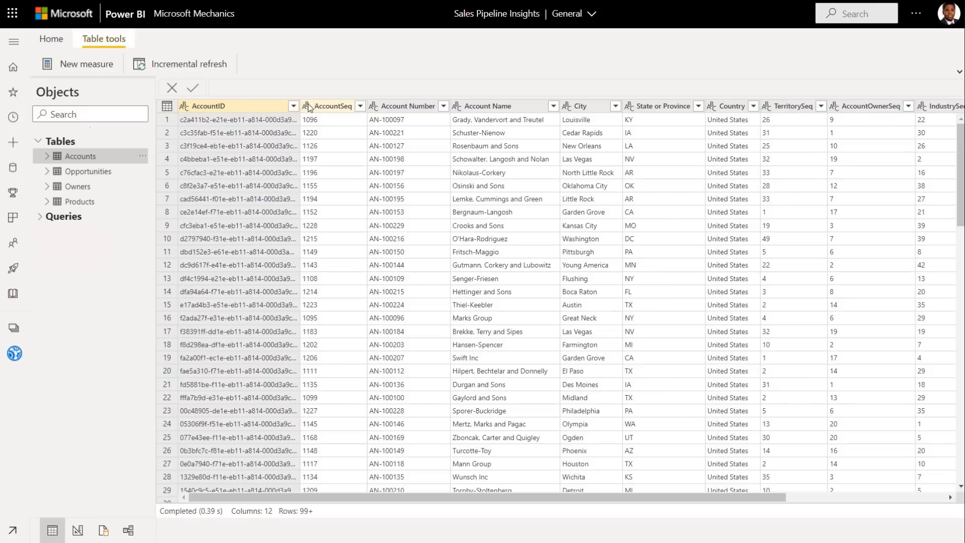
Step: Filter State or Province to AZ, CA and CO, and sort by Account Name ascending
click(699, 106)
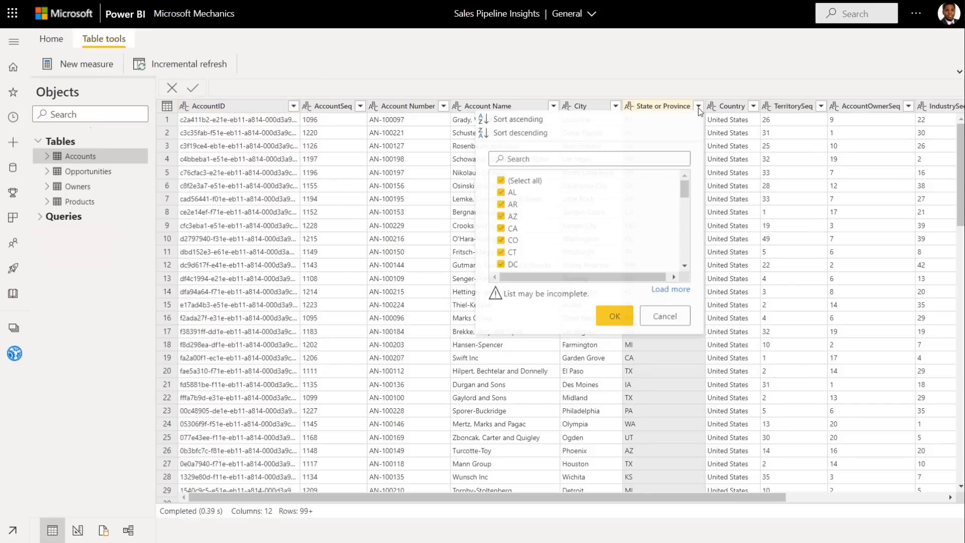
click(503, 182)
click(502, 216)
click(502, 229)
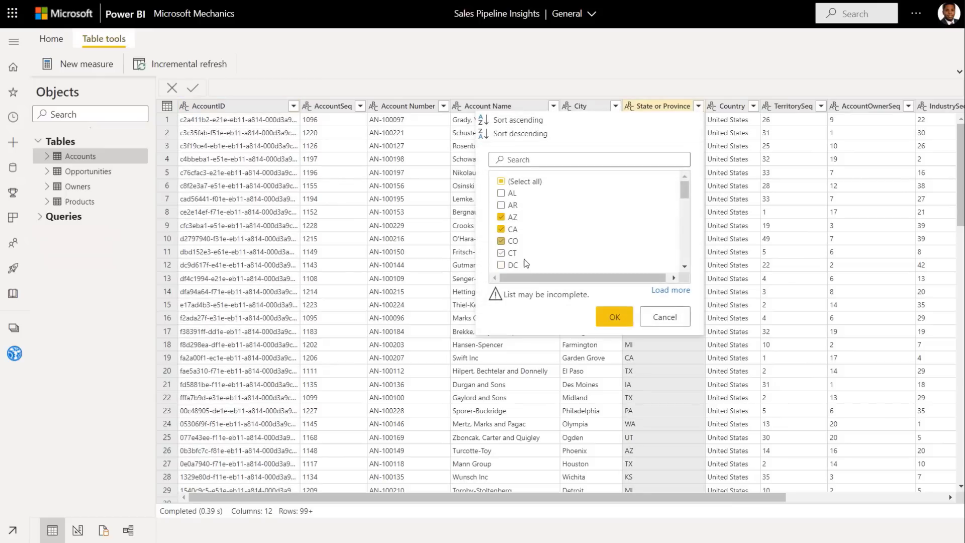
click(612, 318)
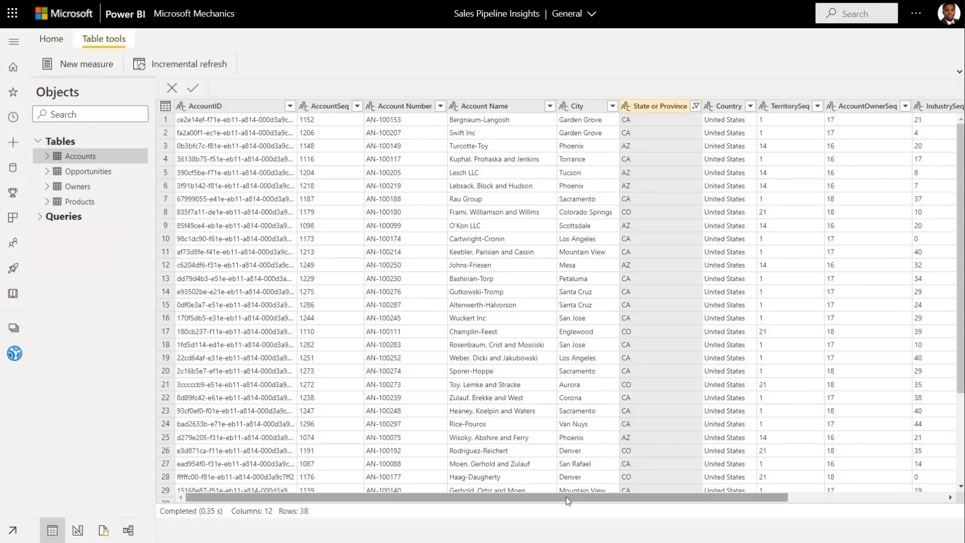
click(550, 106)
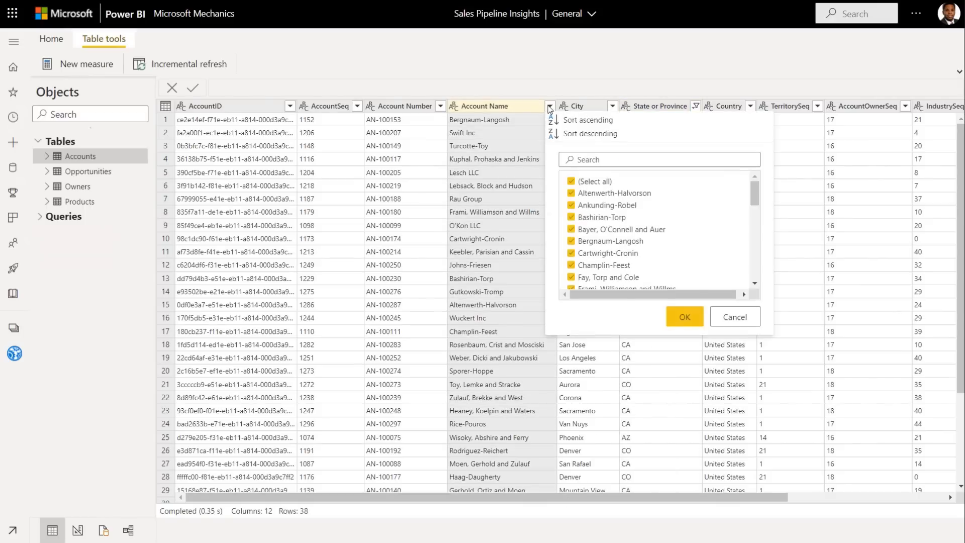
click(552, 121)
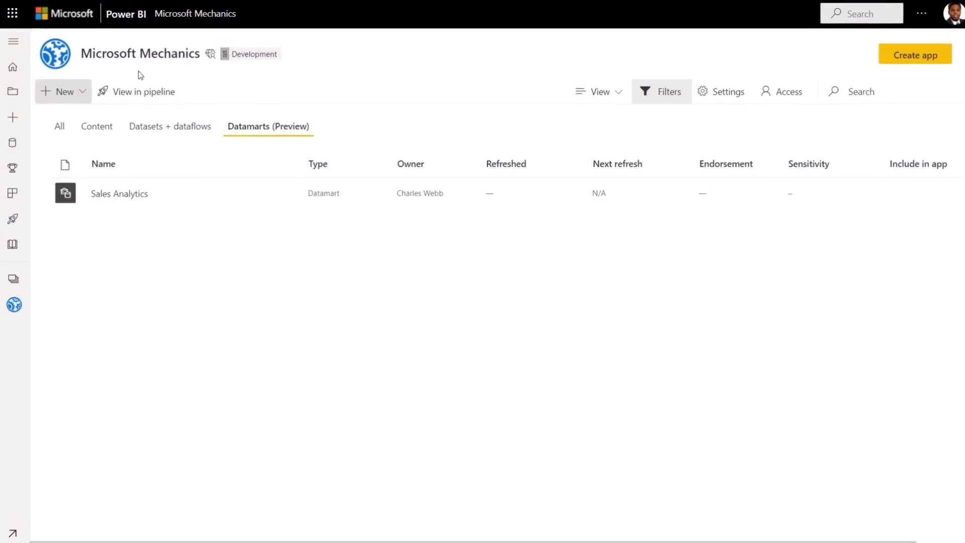
Step: Create a new datamart (Preview) and replace its datestamp title with 'Mechanics Demo Mart'
click(93, 98)
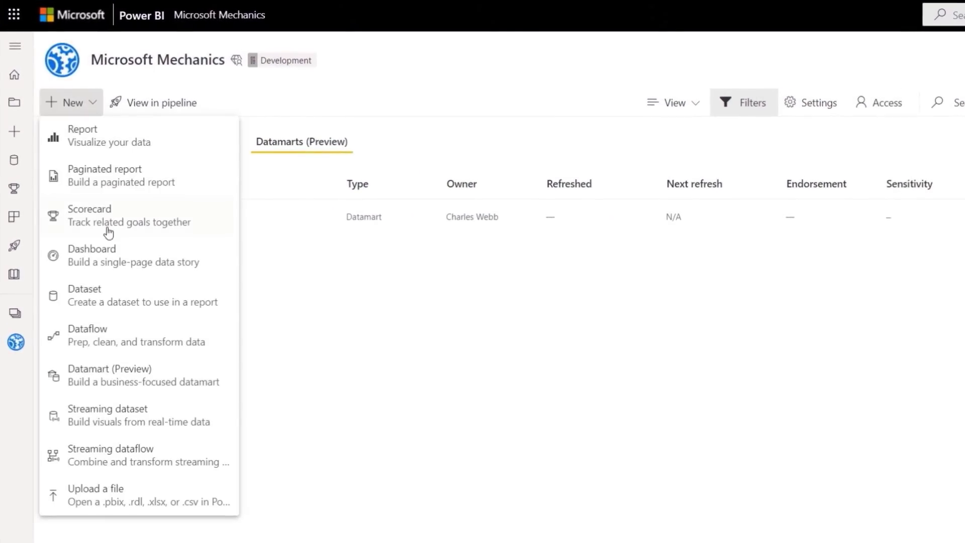
click(141, 386)
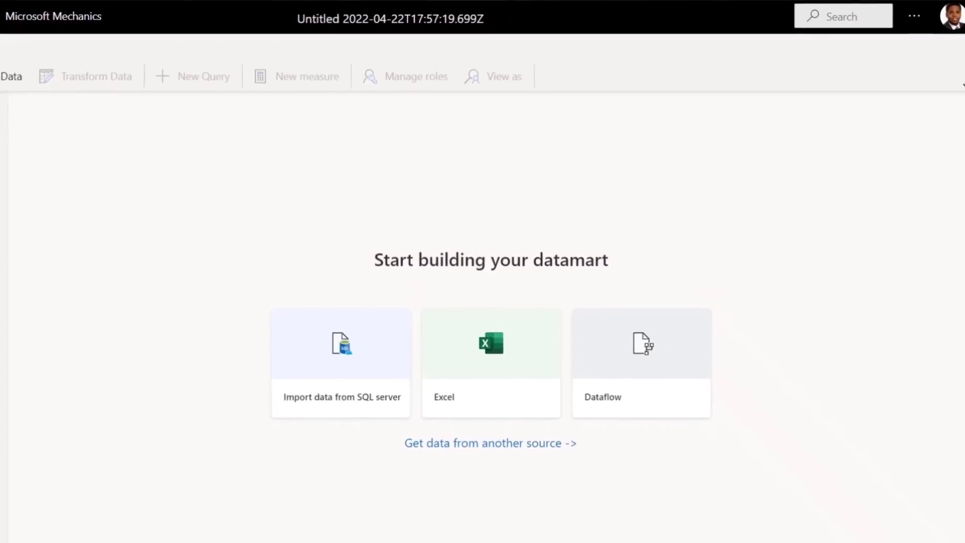
click(381, 29)
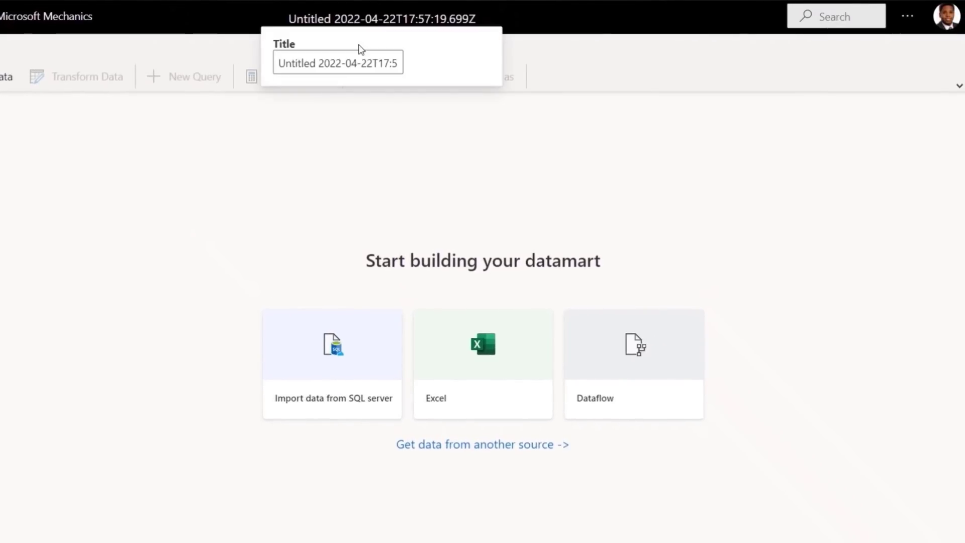
click(295, 63)
key(ctrl+a)
text(Mec)
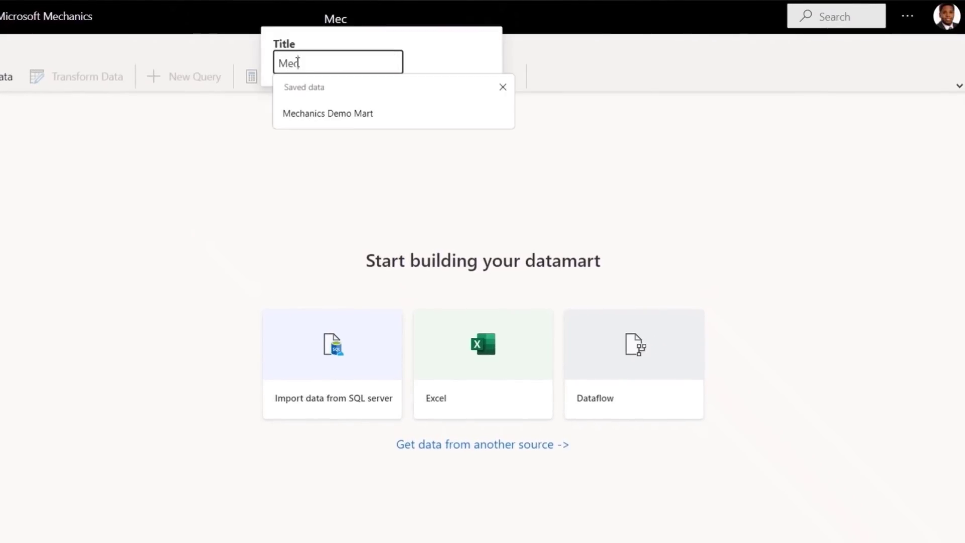
click(352, 116)
click(351, 142)
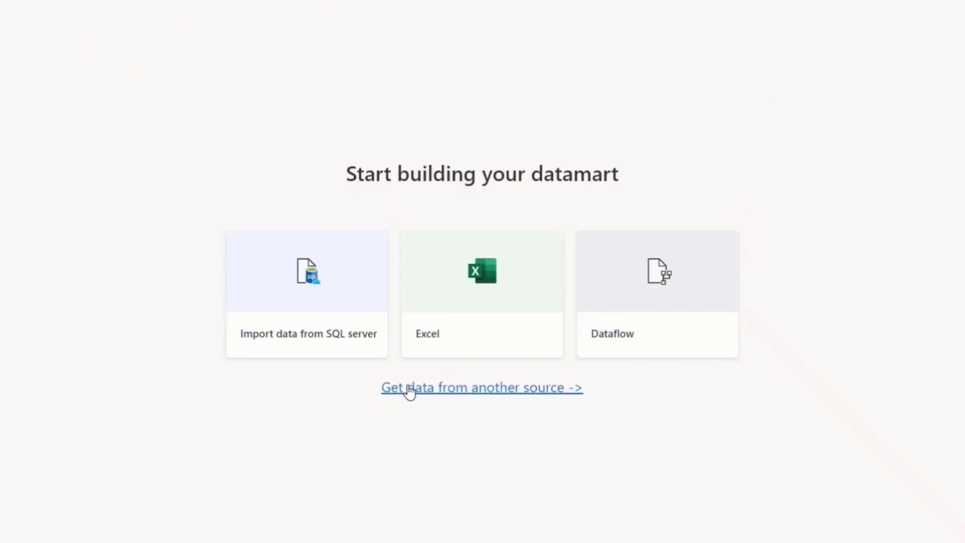
Step: Choose Excel workbook as the source and paste the Sales Pipeline Data SharePoint URL
click(408, 388)
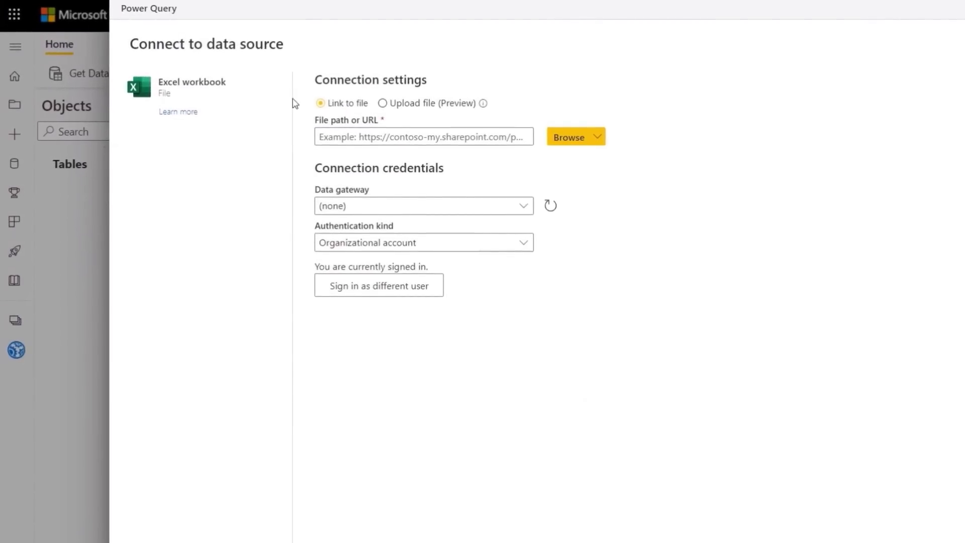
click(374, 137)
key(ctrl+v)
click(533, 159)
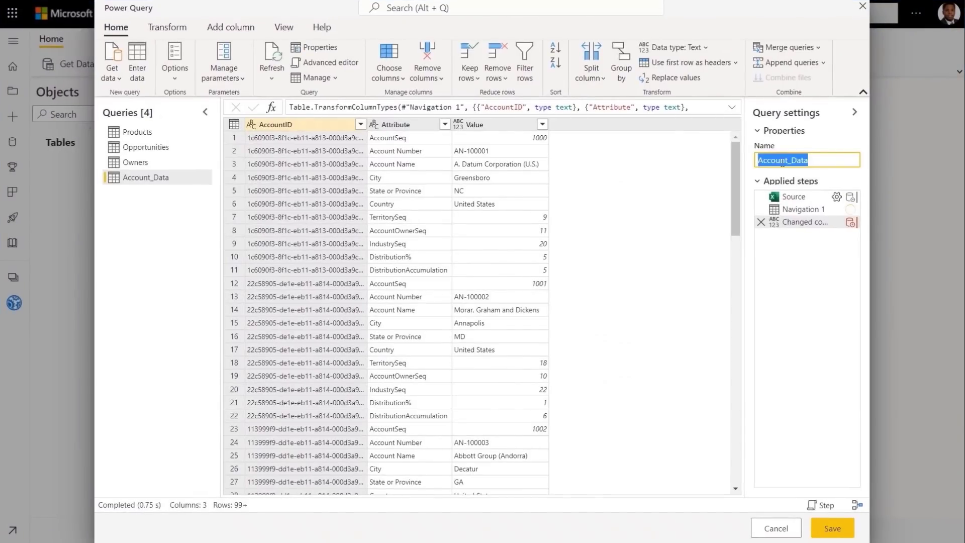
Step: Rename the Account_Data query to Accounts
click(784, 165)
key(shift+End)
text(s)
key(Return)
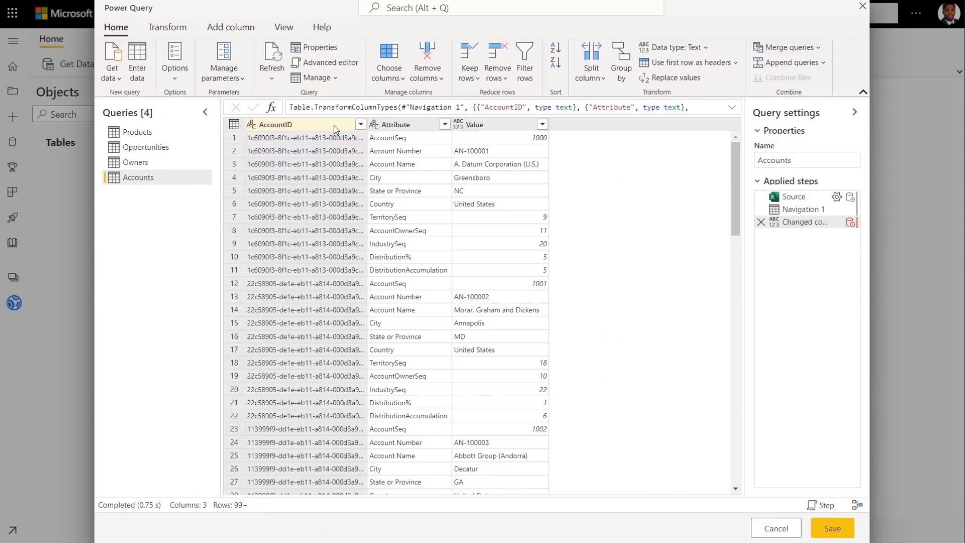
Step: Pivot the Attribute and Value columns into separate columns
click(417, 127)
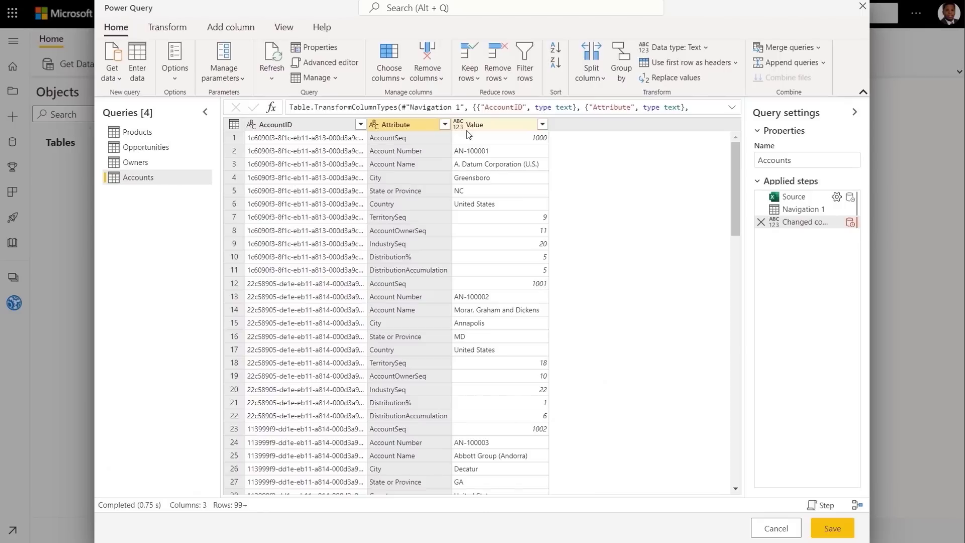
ctrl+click(472, 128)
click(166, 28)
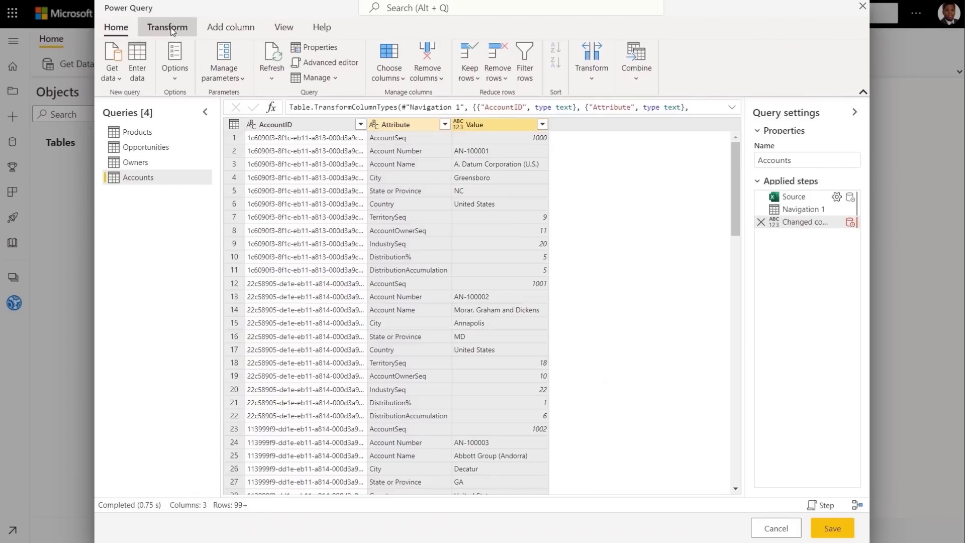
click(389, 63)
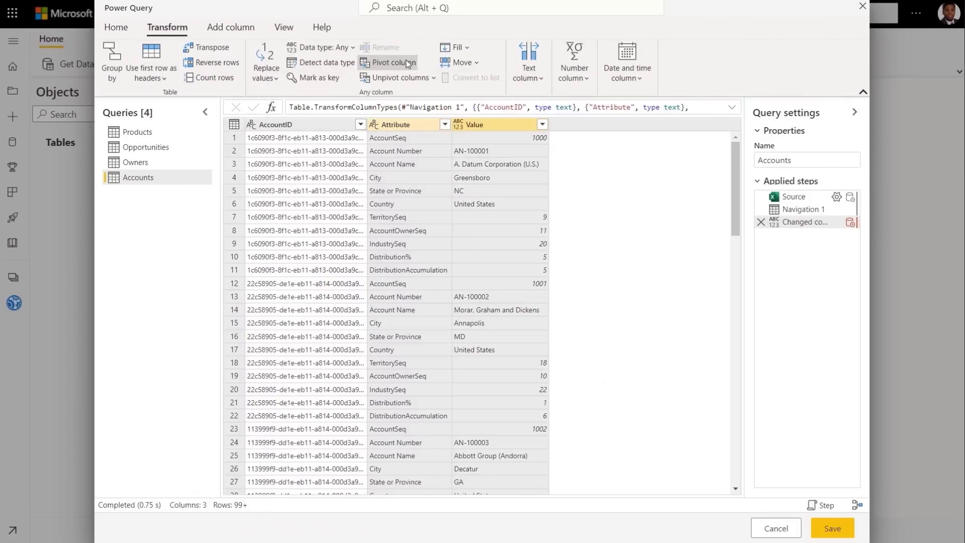
click(511, 324)
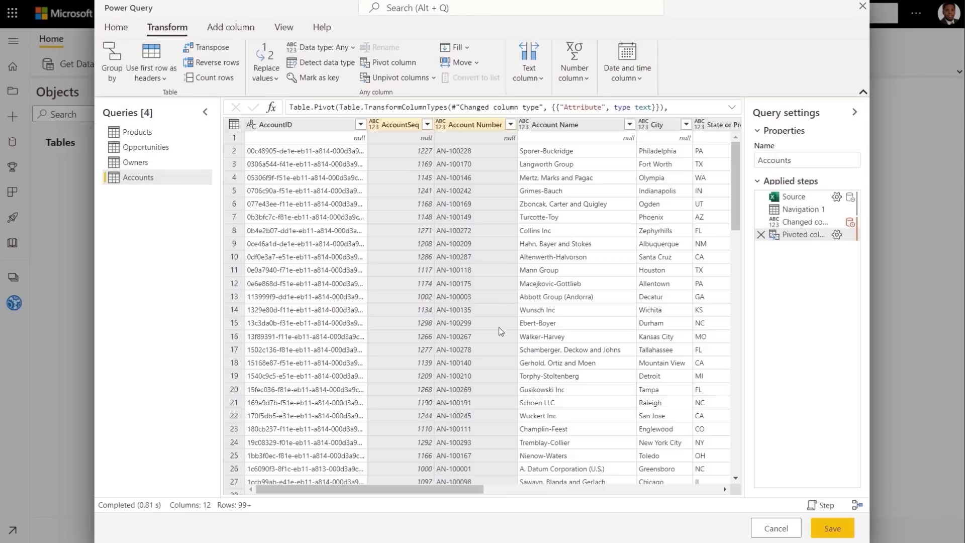
Step: Filter out the null AccountID row and save the queries to the datamart
click(360, 124)
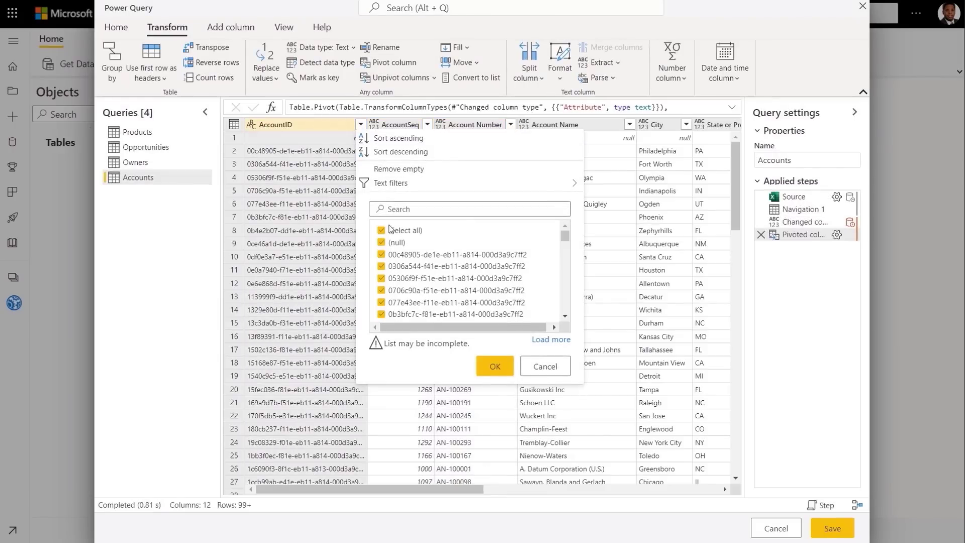
click(381, 242)
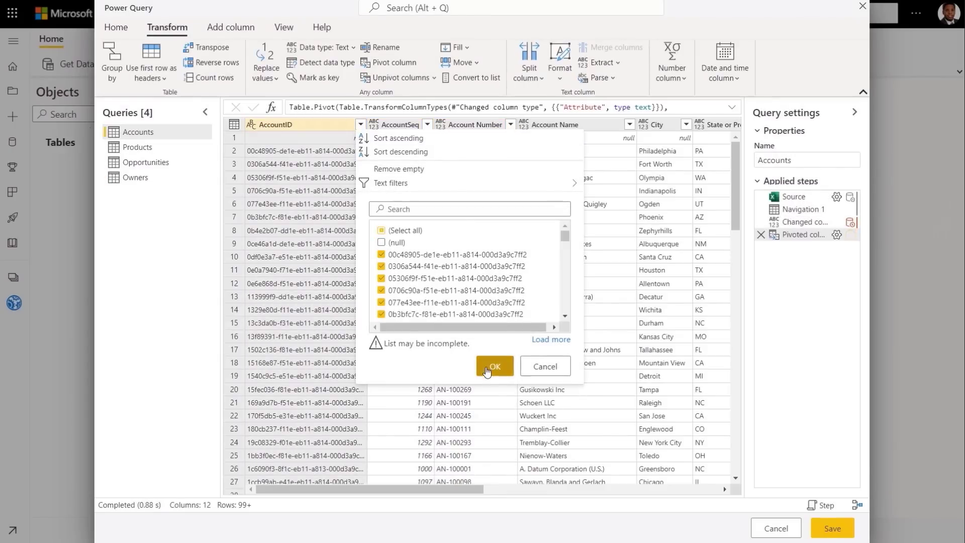
click(487, 367)
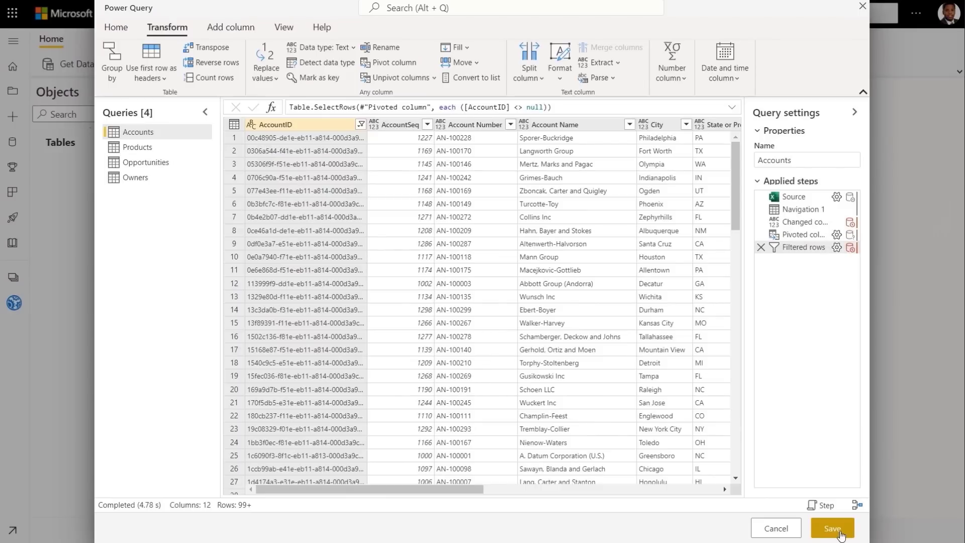
click(832, 529)
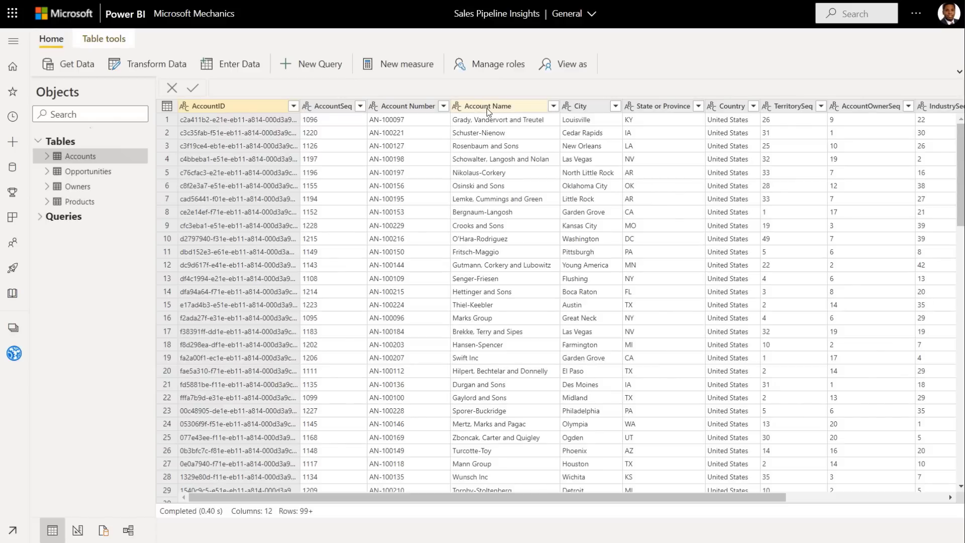
Step: Open the Account Name filter and cancel it, leaving all Accounts rows shown
click(552, 106)
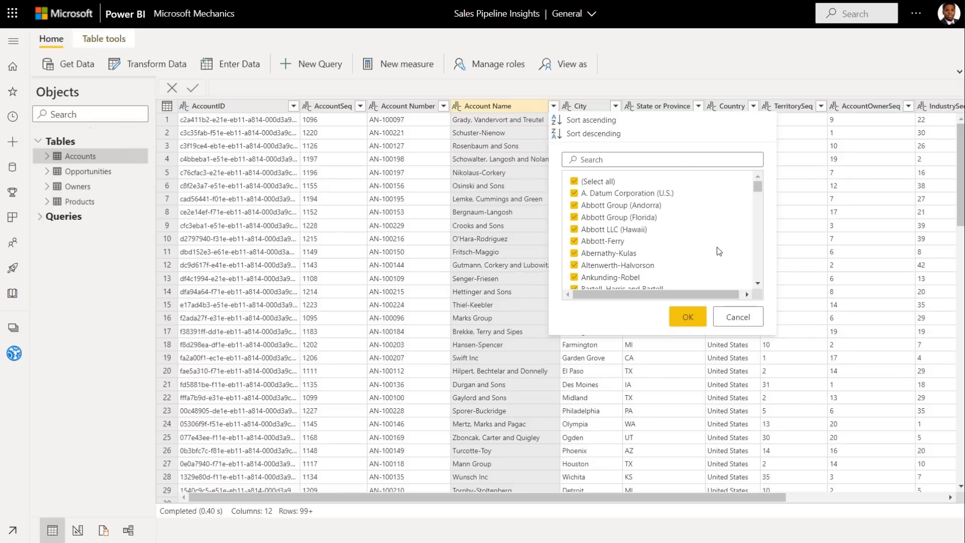
click(735, 321)
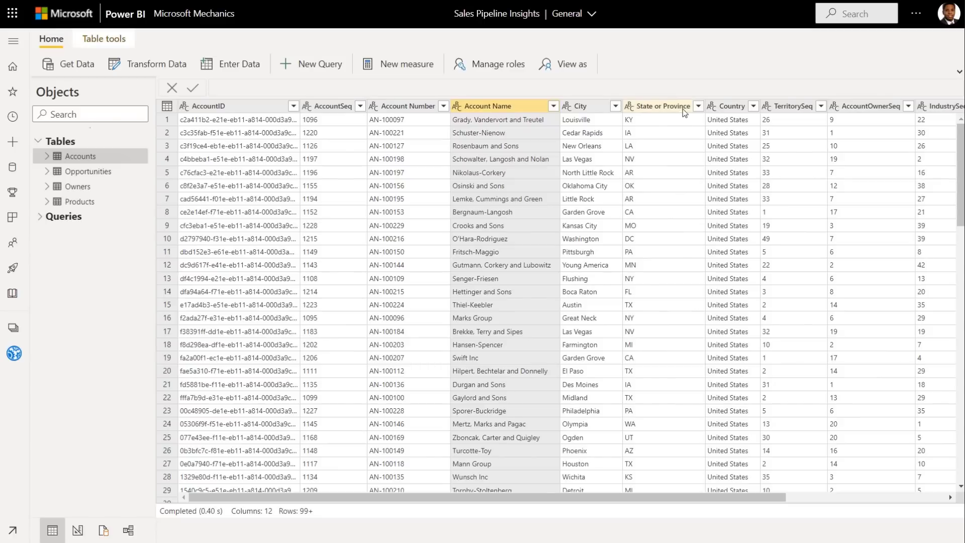
Step: Filter State or Province to WA only, leaving five accounts
click(695, 106)
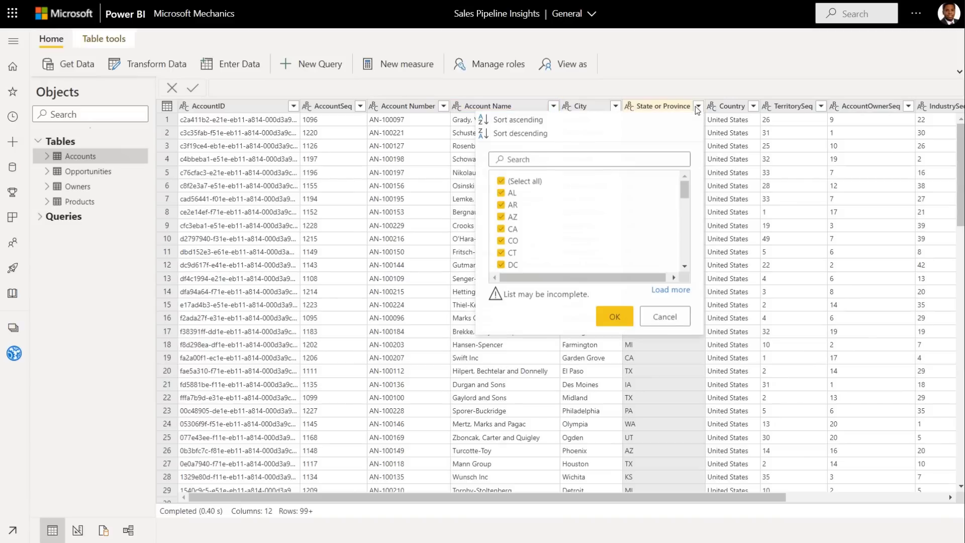
click(663, 290)
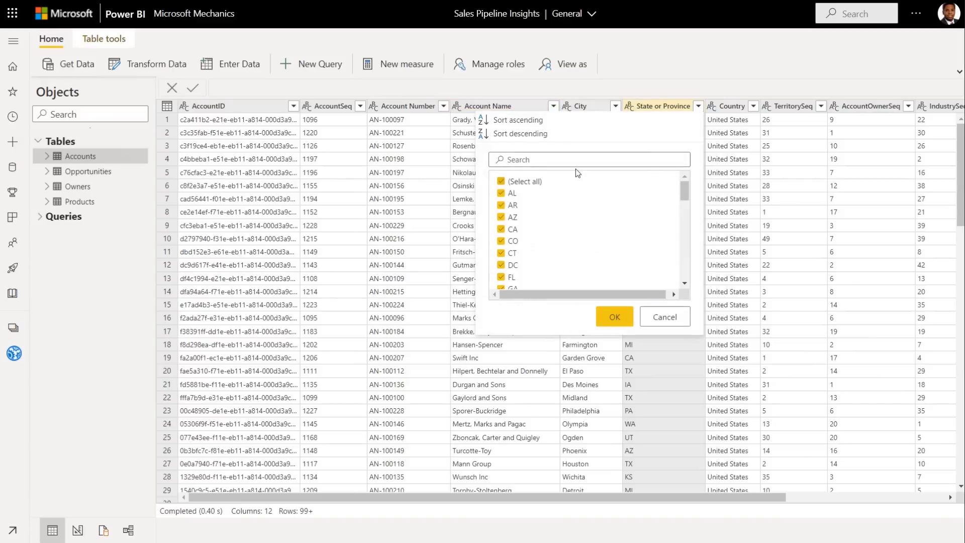
click(522, 183)
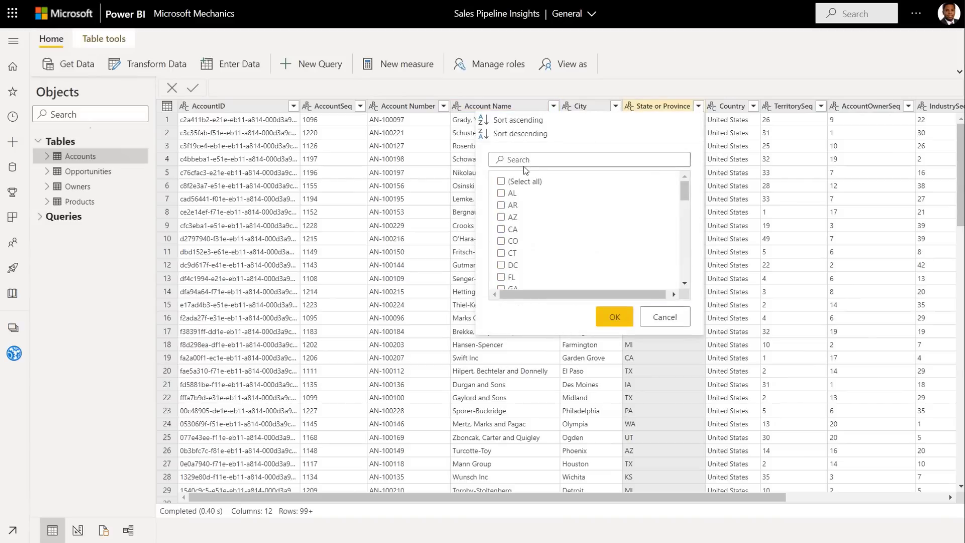
click(522, 160)
text(WA)
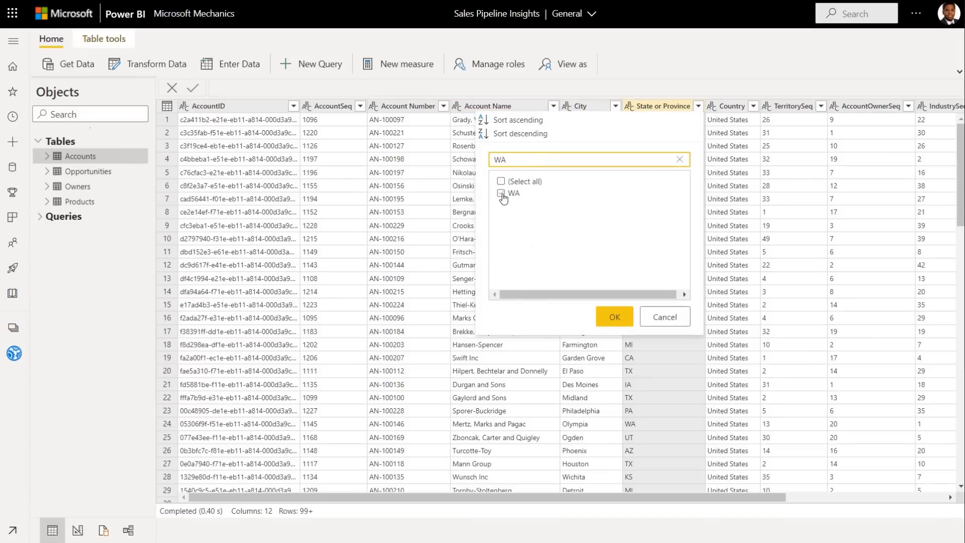
click(501, 193)
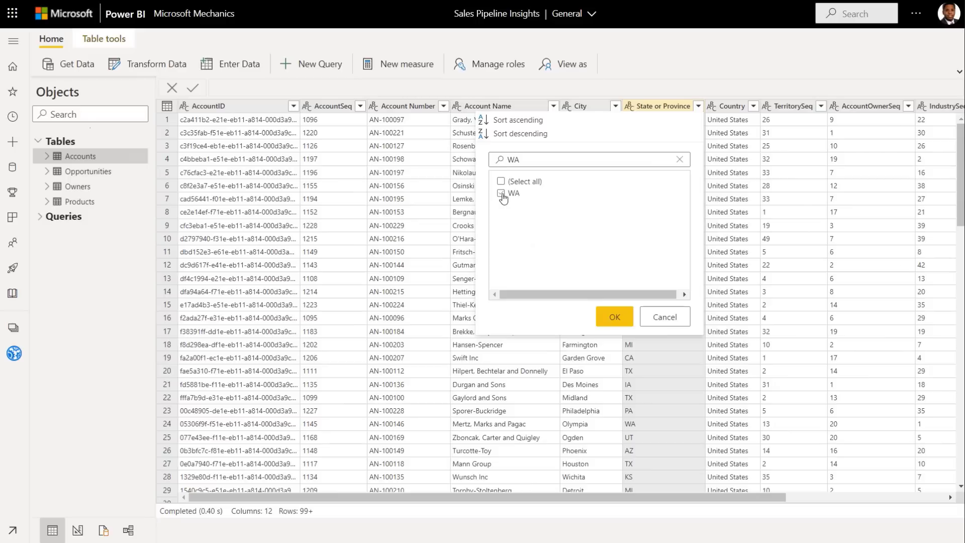
click(615, 320)
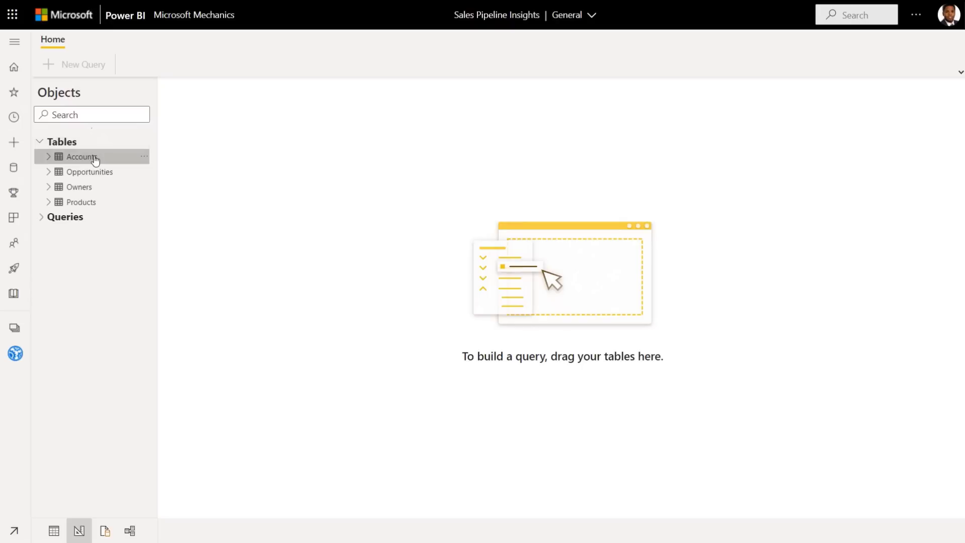
Step: Add Accounts and Opportunities to the visual query and start a merge from Accounts
drag(86, 153, 172, 194)
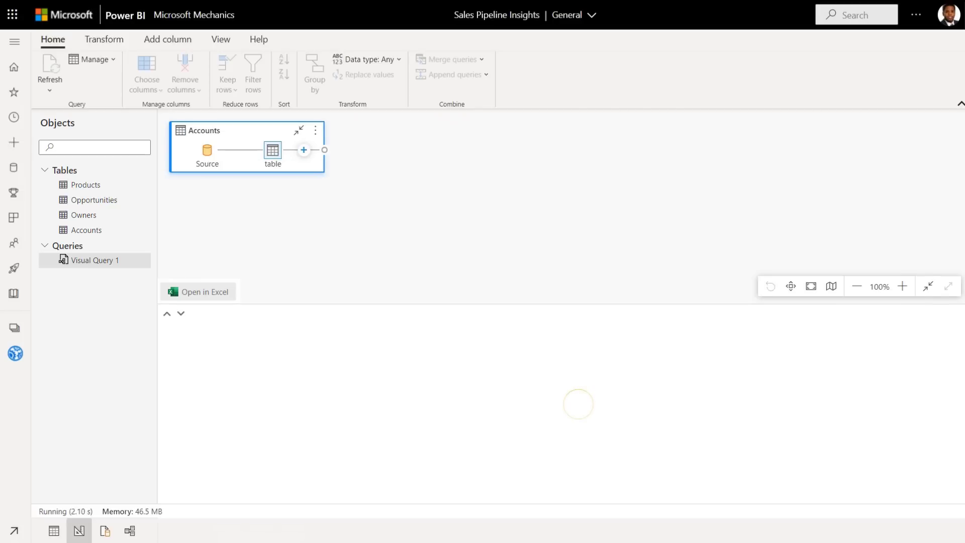
drag(94, 200, 278, 208)
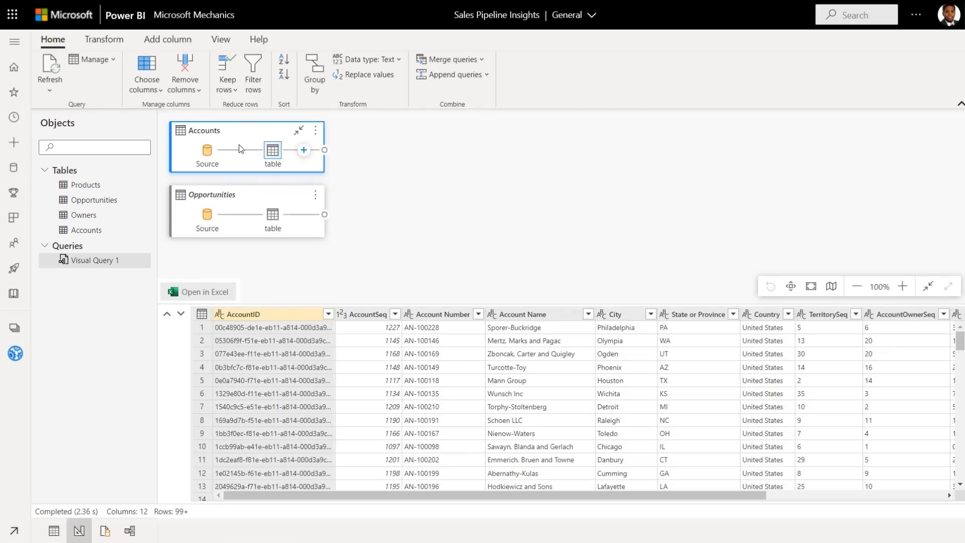
click(303, 150)
click(294, 353)
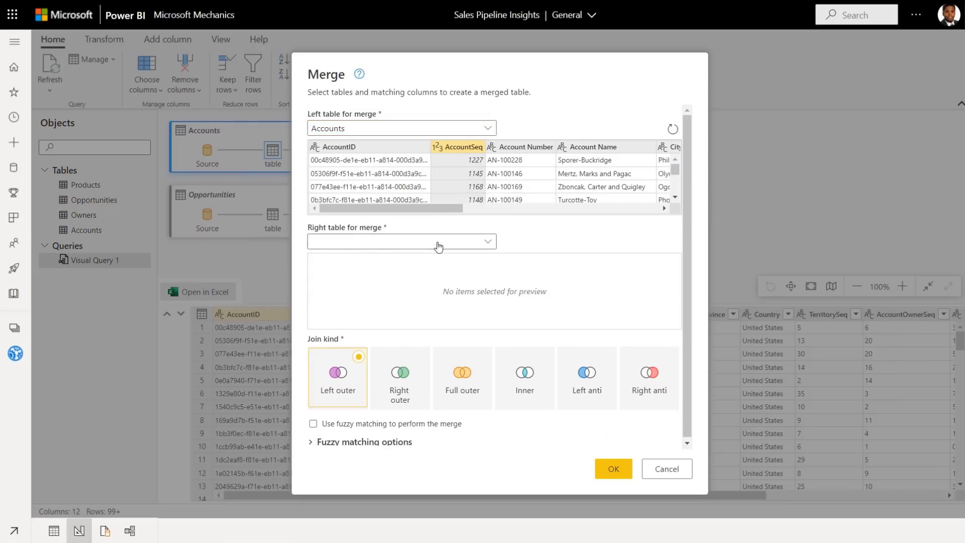
Step: Left-outer merge Opportunities into Accounts, matching on AccountSeq
click(438, 245)
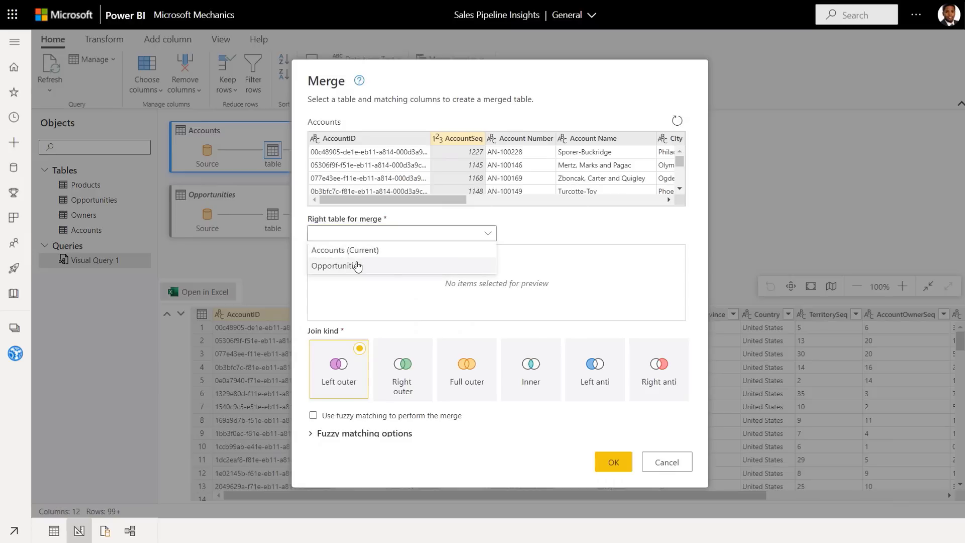
click(358, 267)
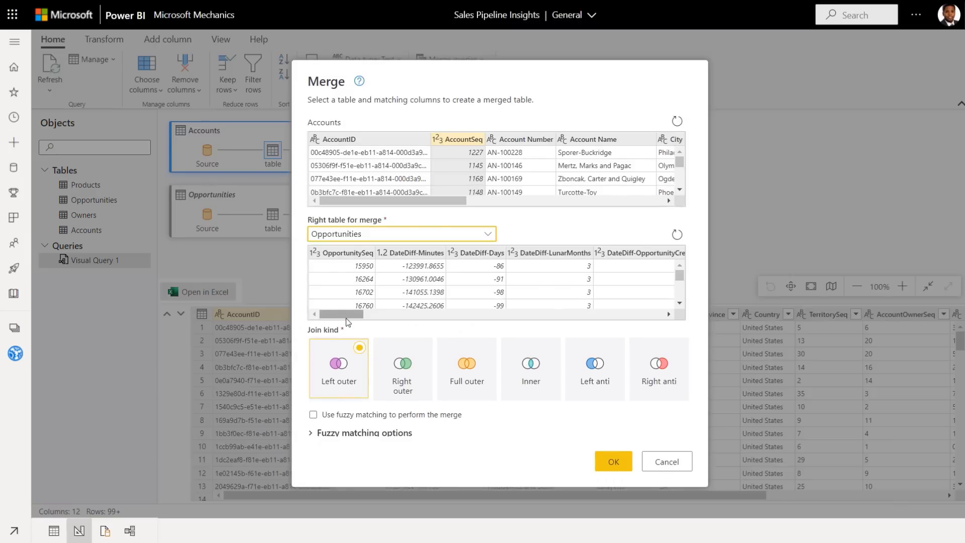
drag(346, 317, 404, 317)
click(395, 261)
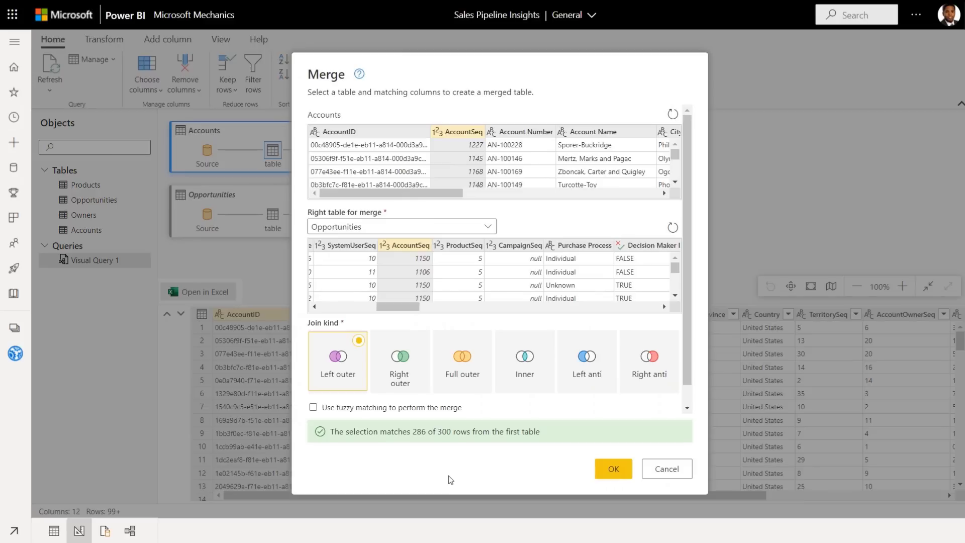
click(605, 471)
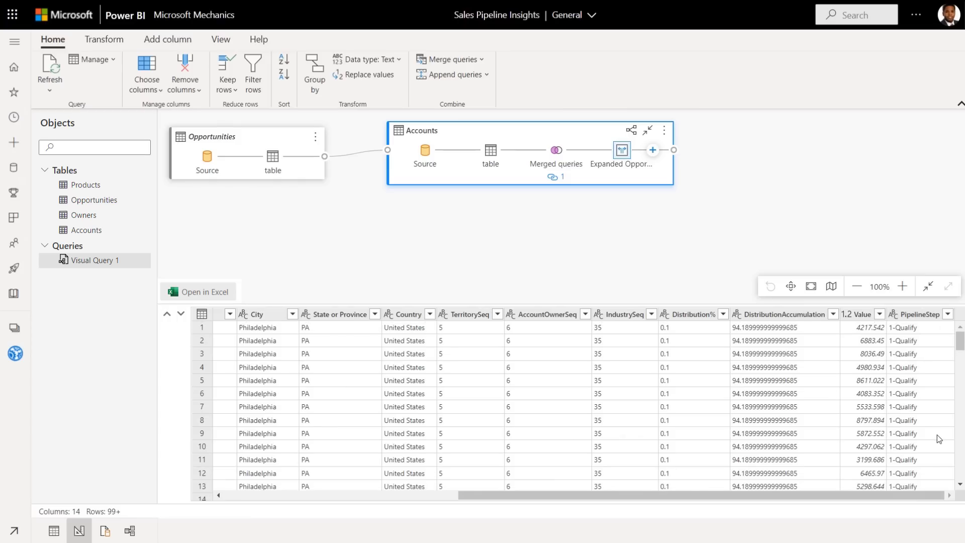
Step: Filter PipelineStep to 4-Close only, then select the Account Name column
click(948, 315)
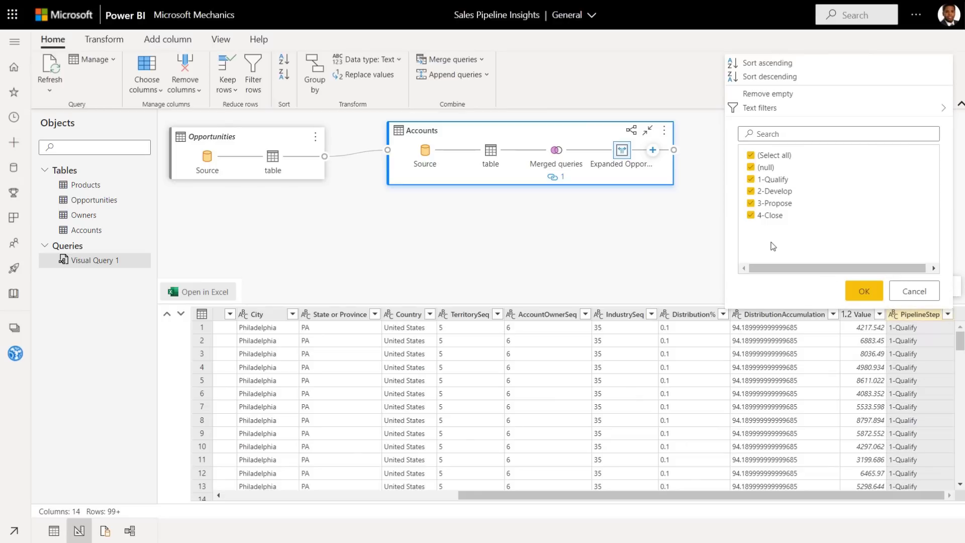
click(750, 155)
click(750, 216)
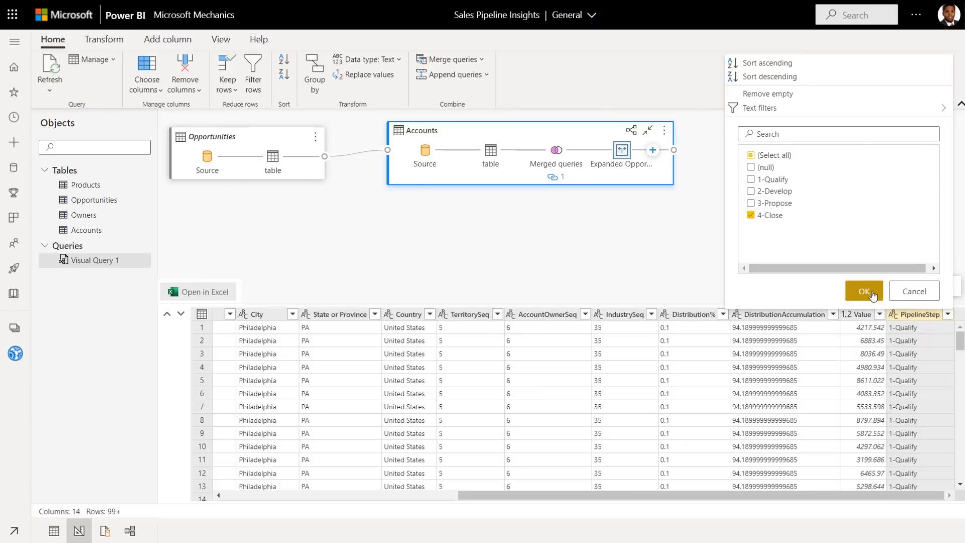
click(864, 291)
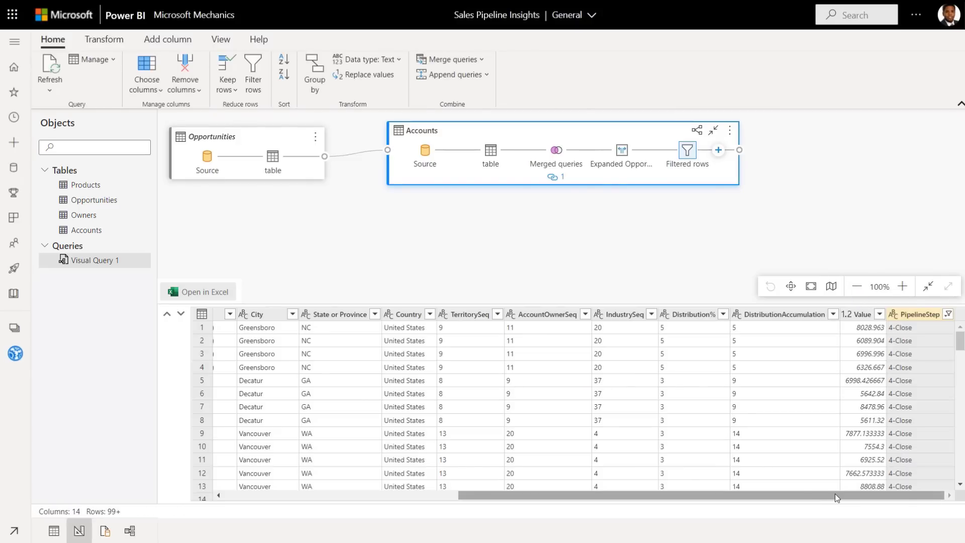
drag(834, 494, 461, 442)
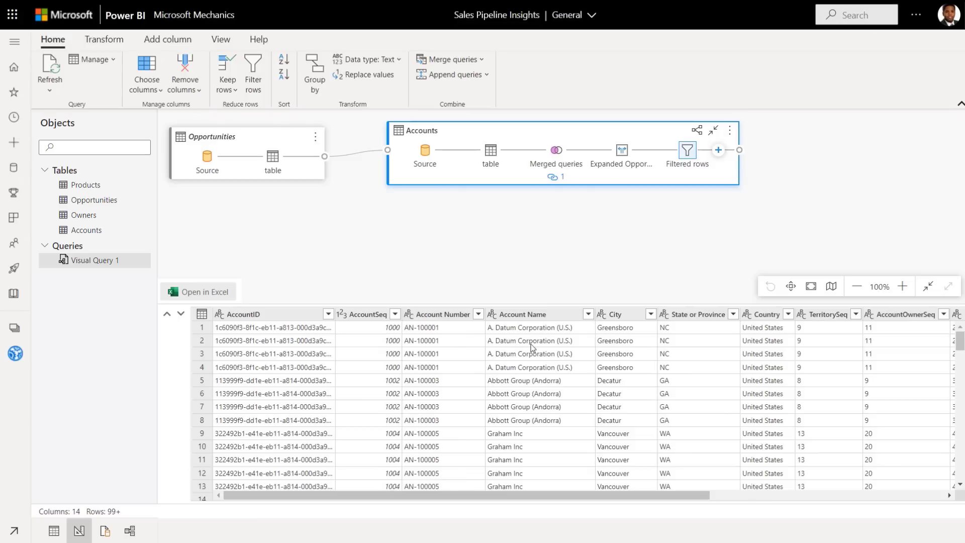
click(537, 319)
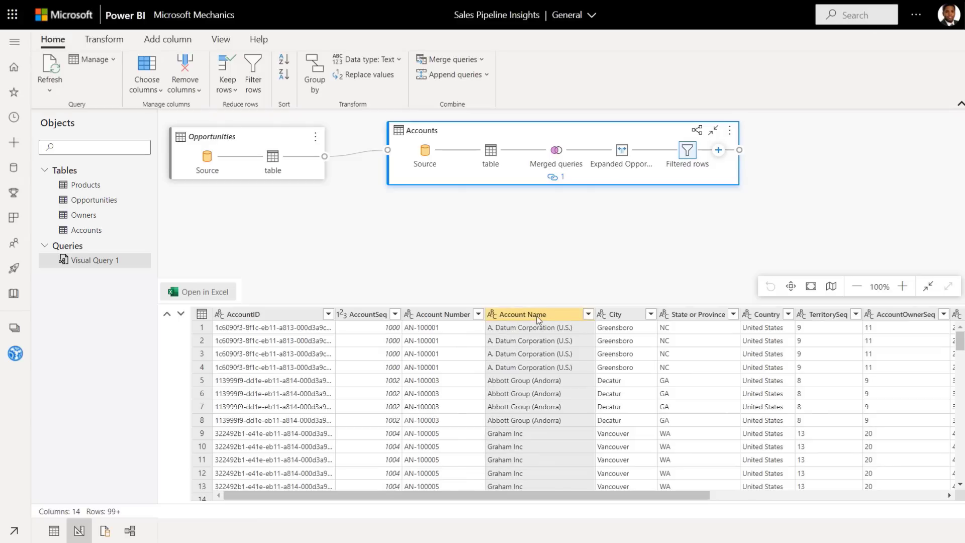
Step: Group by Account Name, adding an Opportunity Value column that sums Value
click(717, 150)
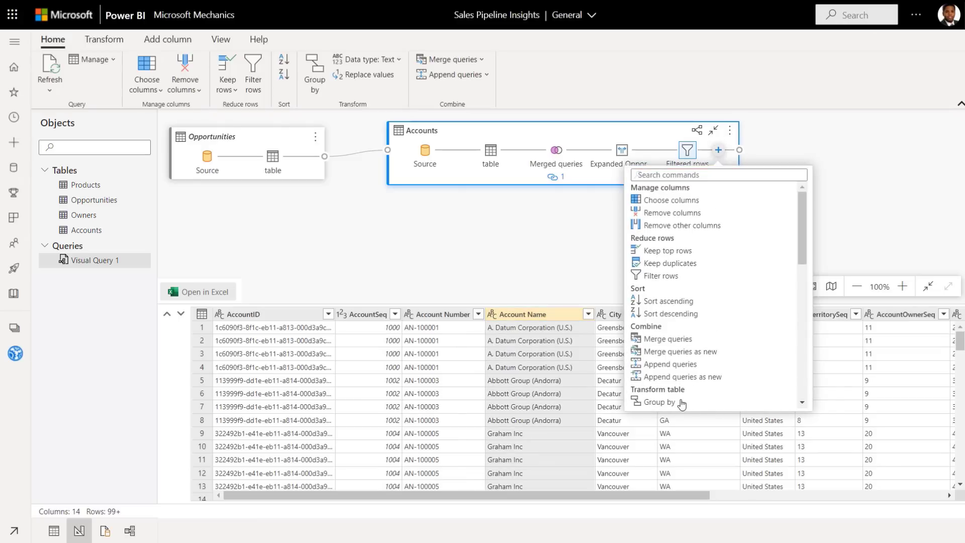
click(659, 402)
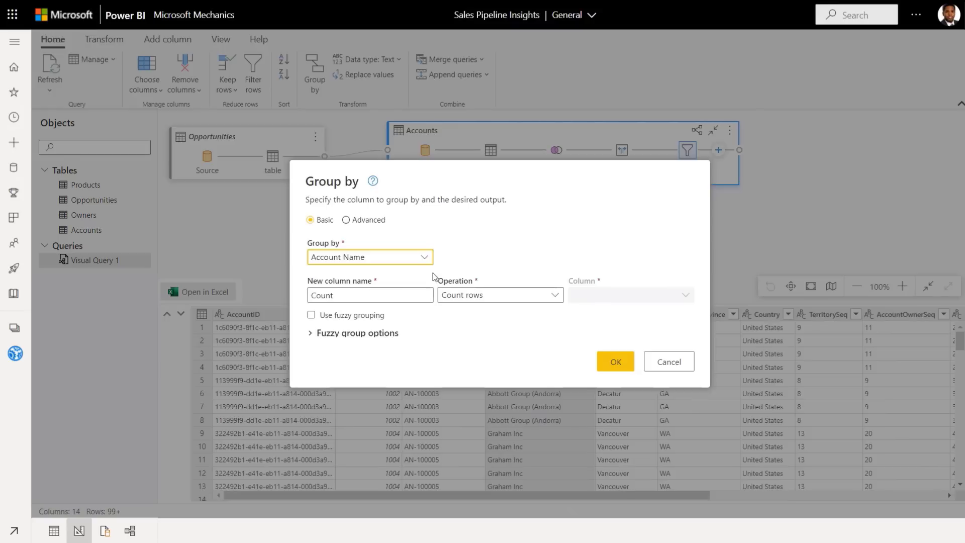
double_click(403, 296)
text(Opportunity Value)
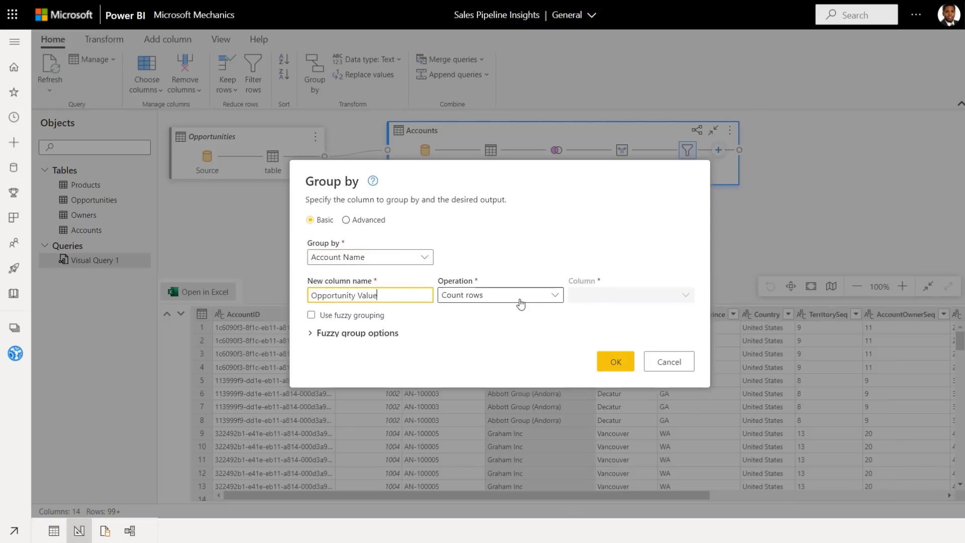
click(541, 296)
click(513, 313)
click(582, 304)
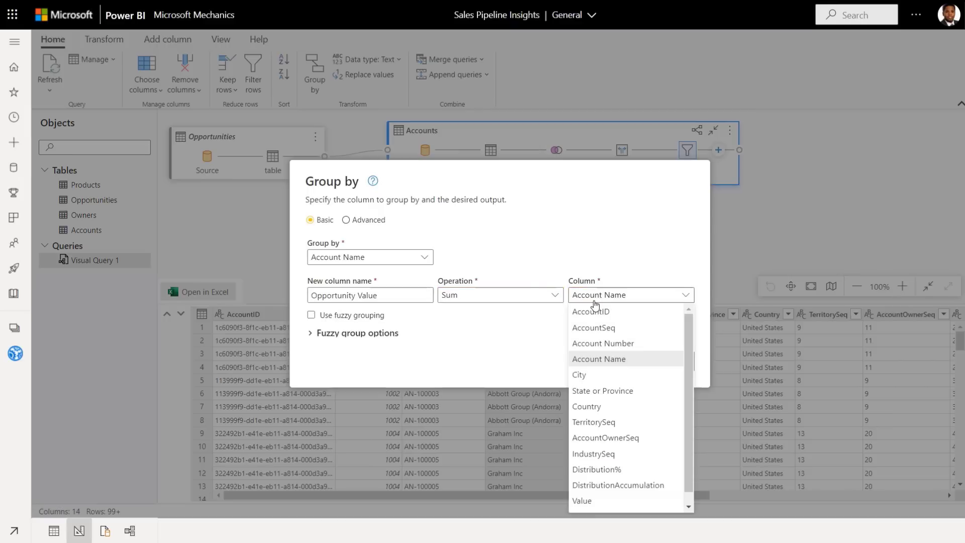
click(587, 505)
click(609, 364)
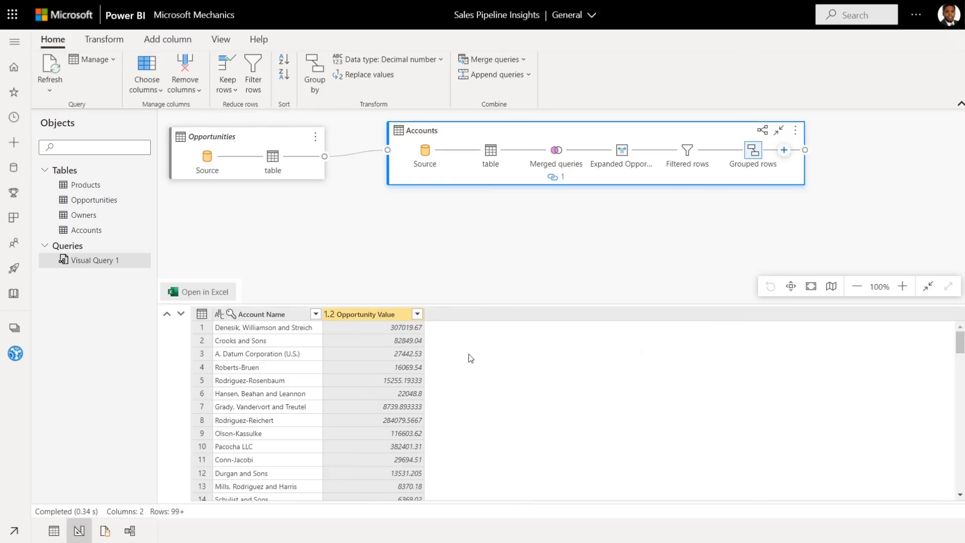
Step: Sort accounts by Opportunity Value descending, putting O'Keefe and Sons on top
click(417, 314)
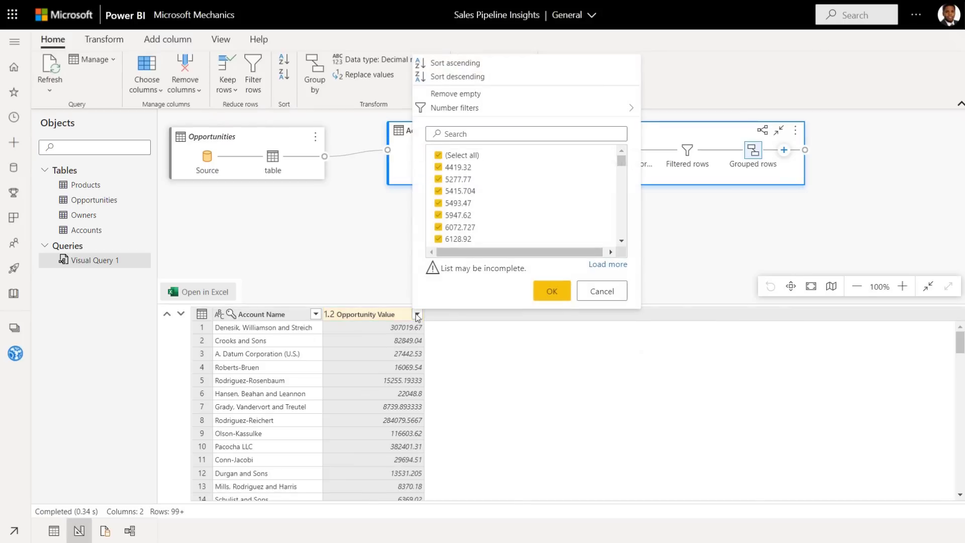
click(463, 79)
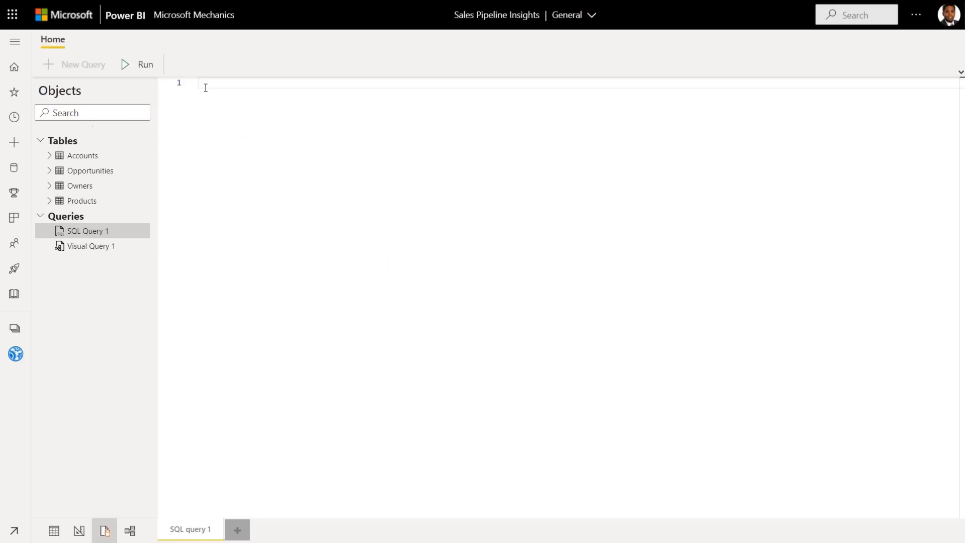
Step: Paste and run the SQL query totalling 4-Close opportunity value per account, largest first
text(SELECT   Accounts.[Account Name],   SUM(Opportunities.Value) as [Opportunity Value] FROM   Accounts   LEFT OUTER JOIN Opportunities ON Accounts.AccountSeq = Opportunities.AccountSeq WHERE   [PipelineStep] = '4-Close' GROUP BY   Accounts.[Account Name] ORDER BY   [Opportunity Value] DESC)
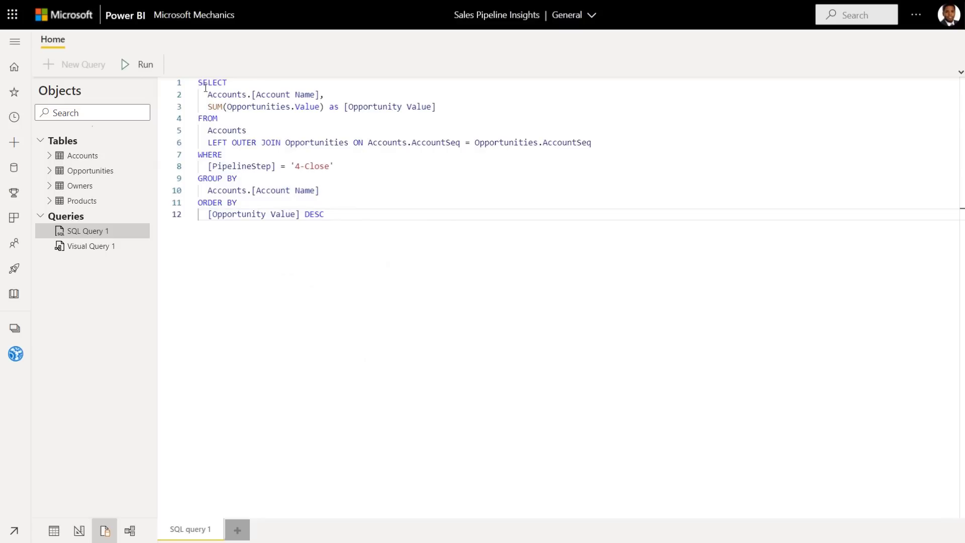
click(145, 66)
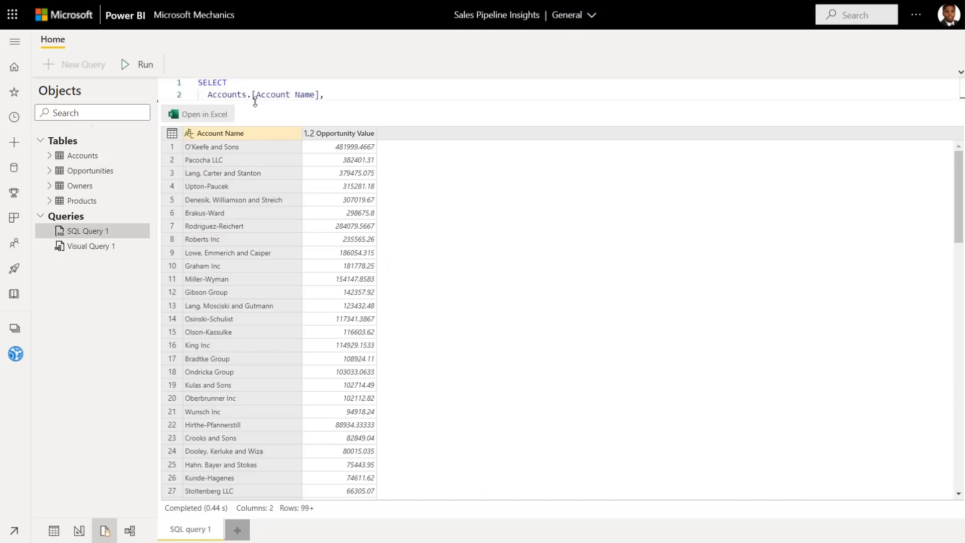
drag(255, 108, 255, 248)
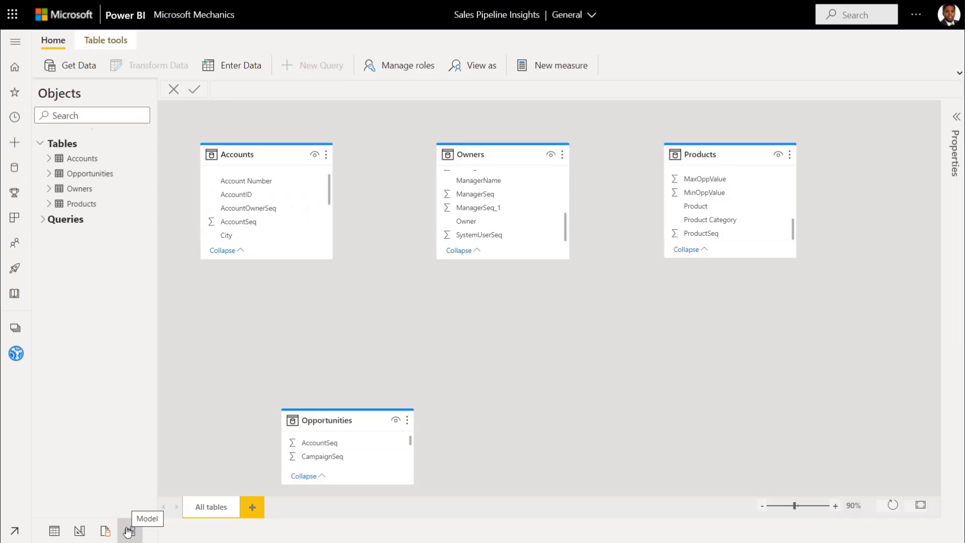
Step: Relate Opportunities to Accounts on AccountSeq and add Number of Accounts = DISTINCTCOUNT(Accounts[Account Number])
drag(319, 444, 244, 224)
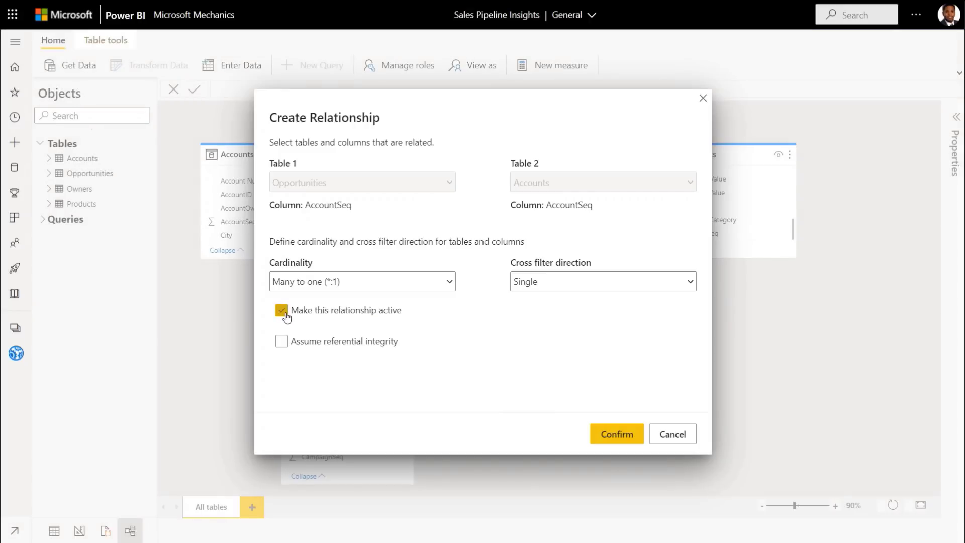
click(617, 433)
click(558, 68)
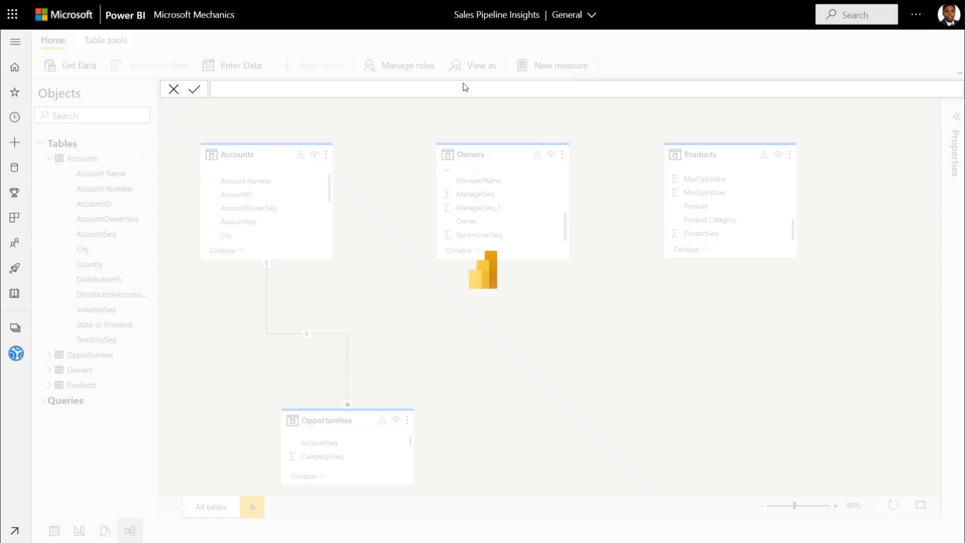
text(Number of Accounts = DI)
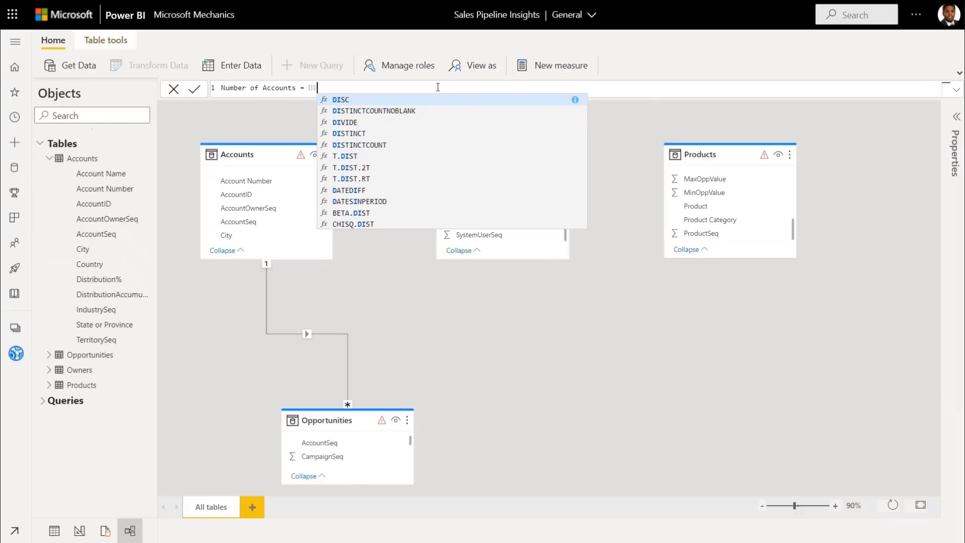
text(STINCTCOUNT()
key(Tab)
text())
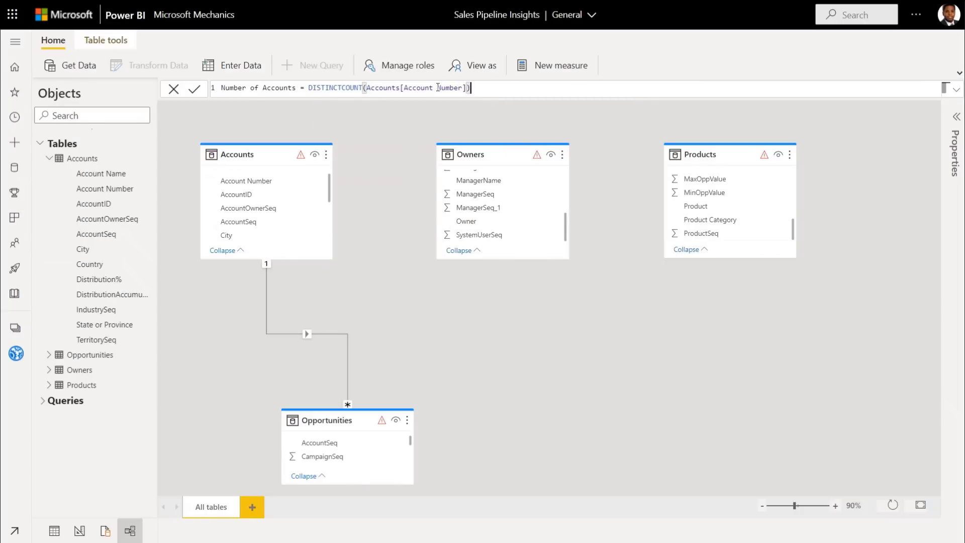
click(191, 92)
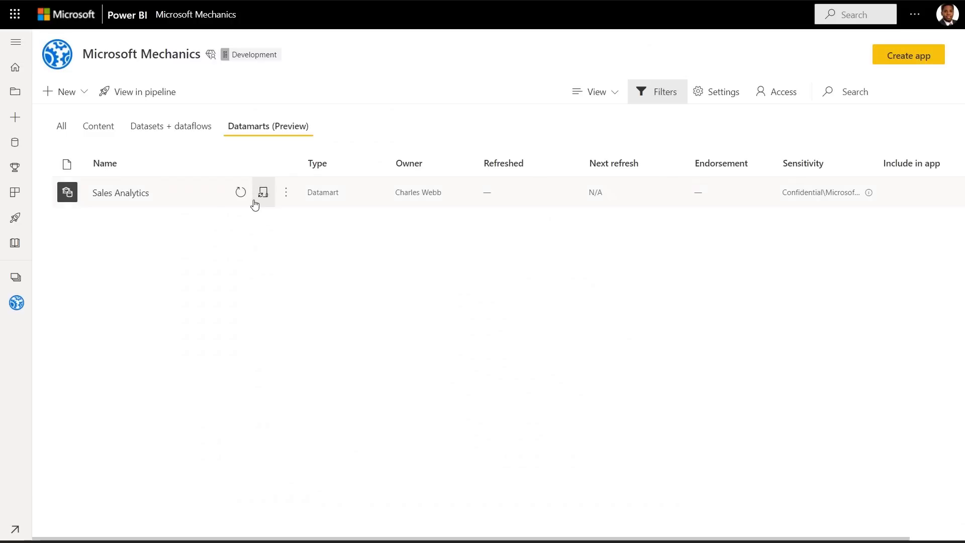
Step: Grant a recipient access to Sales Analytics with 'Allow recipients to share' kept on
click(285, 194)
click(295, 377)
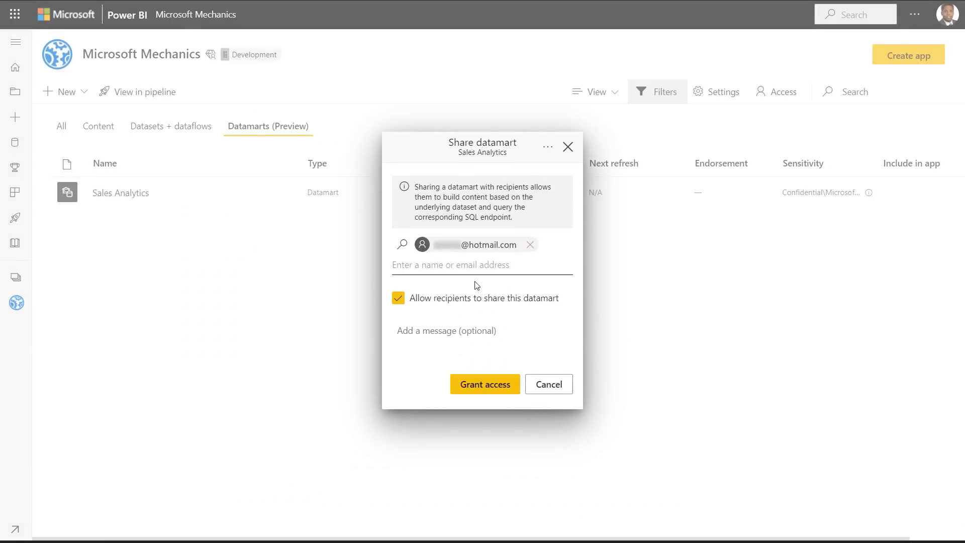
click(480, 388)
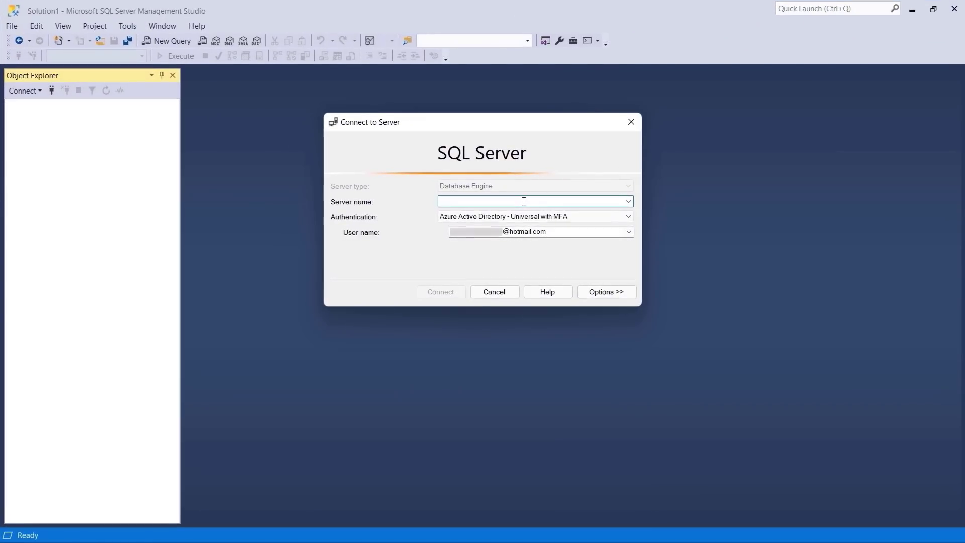
Step: Connect to the pasted datamart SQL endpoint using Azure AD Universal with MFA
key(ctrl+v)
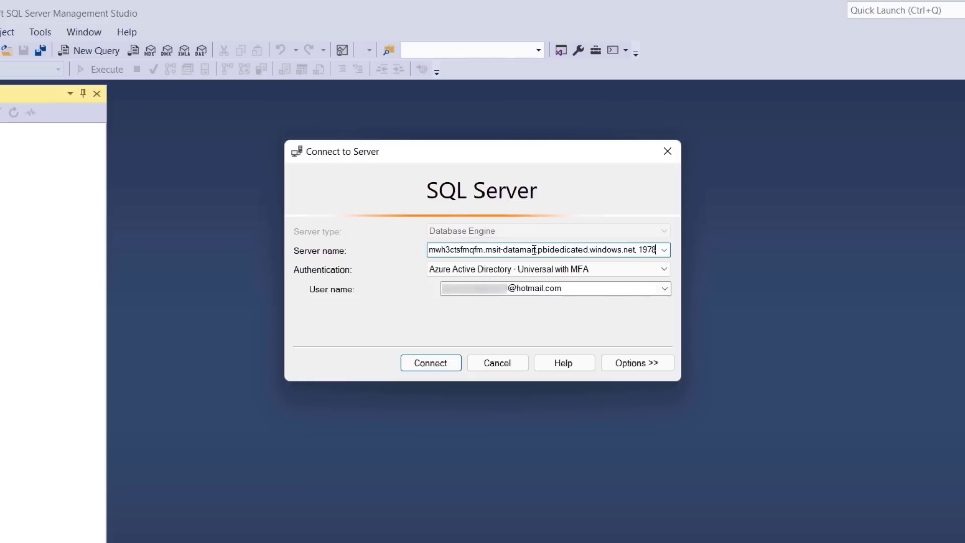
key(Tab)
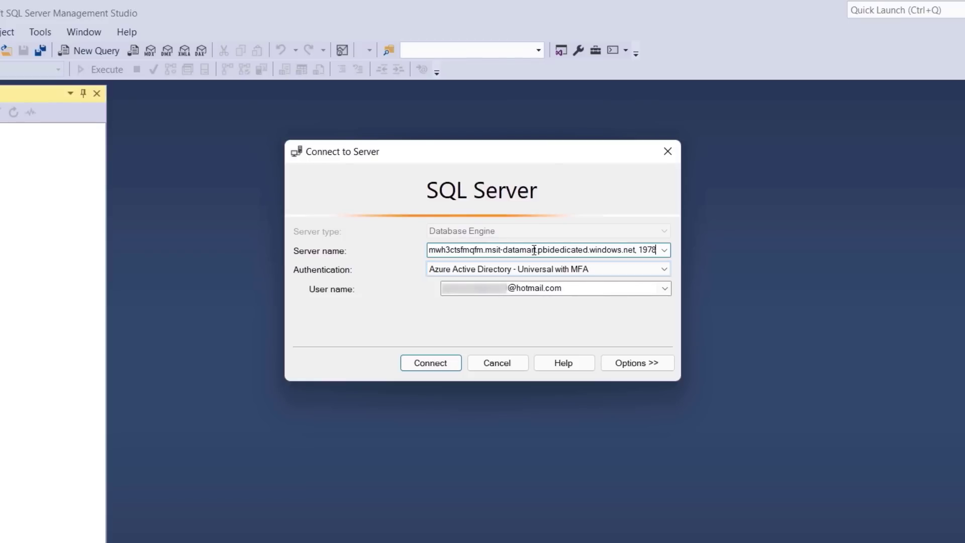
key(Tab)
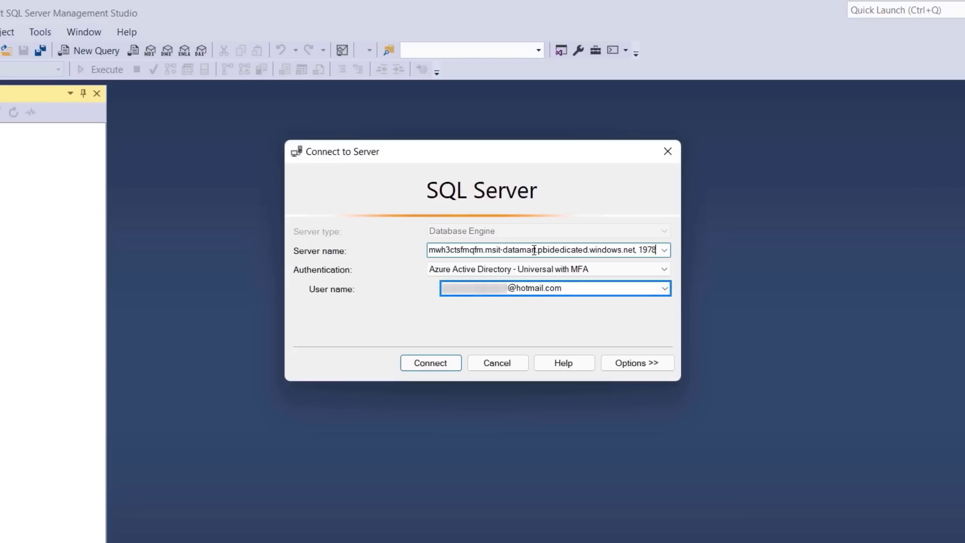
click(439, 364)
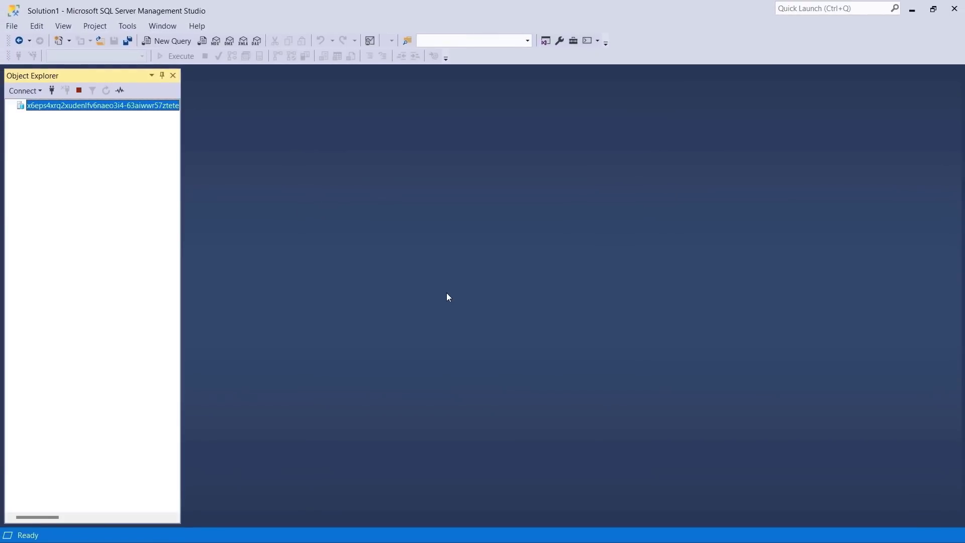
Step: In a new query, execute the Accounts–Opportunities join totalling 4-Close value per Account Name
click(166, 41)
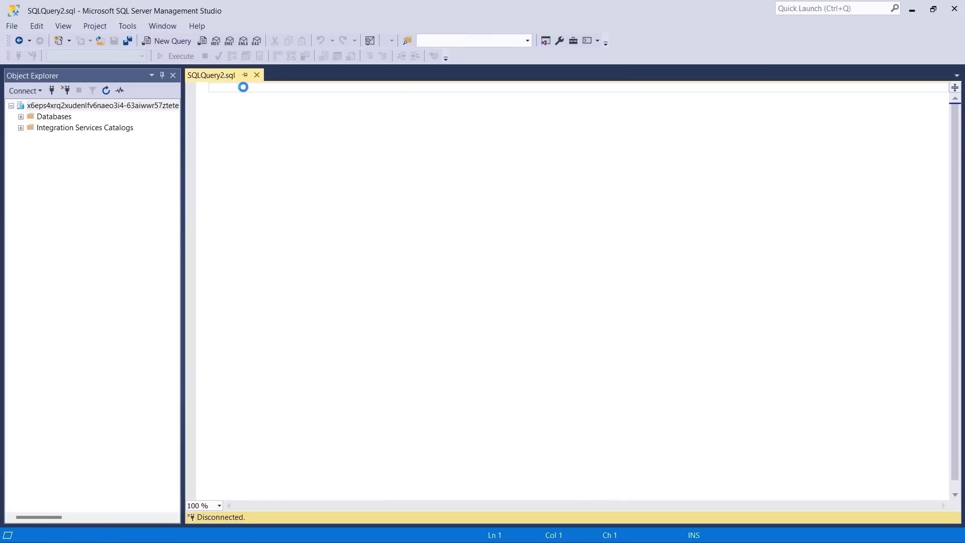
text(SELECT   Accounts.[Account Name],   SUM(Opportunities.Value) as [Opportunity Value] FROM   Accounts   LEFT OUTER JOIN Opportunities ON Accounts.AccountSeq = Opportunities.AccountSeq WHERE   Opportunities.PipelineStep = '4-Close' GROUP BY   Accounts.[Account Name] ORDER BY   [Opportunity Value] DESC)
key(Return)
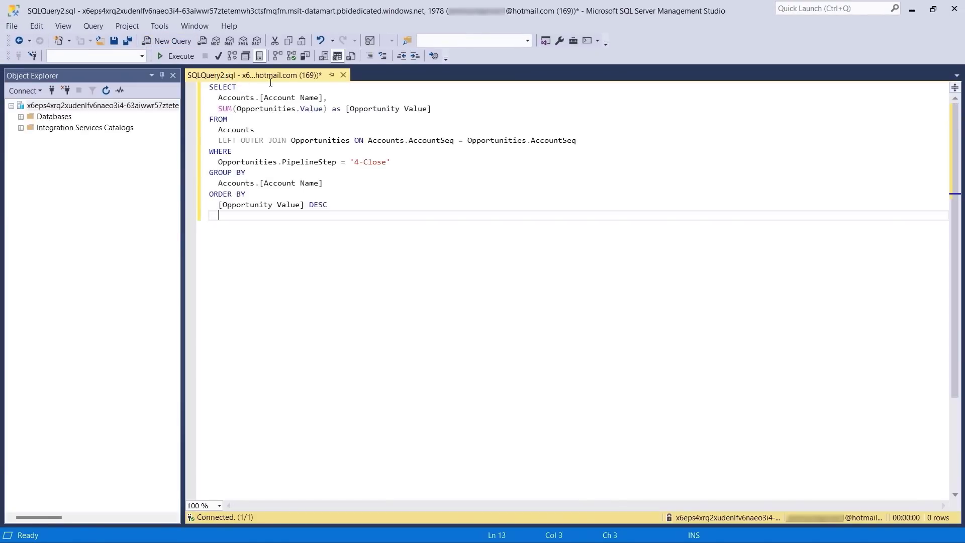
click(177, 55)
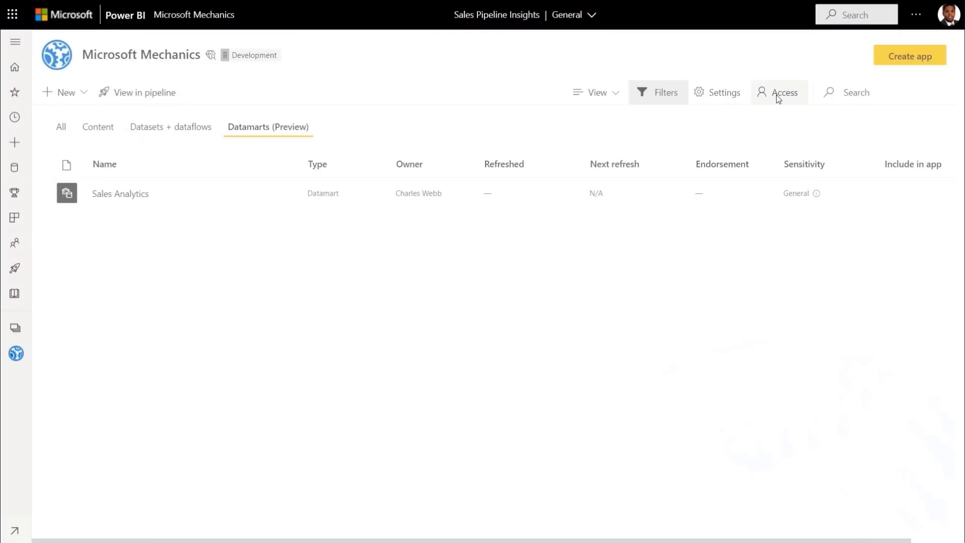
Step: Check who has access to the workspace, then open the Sales Analytics datamart settings
click(778, 99)
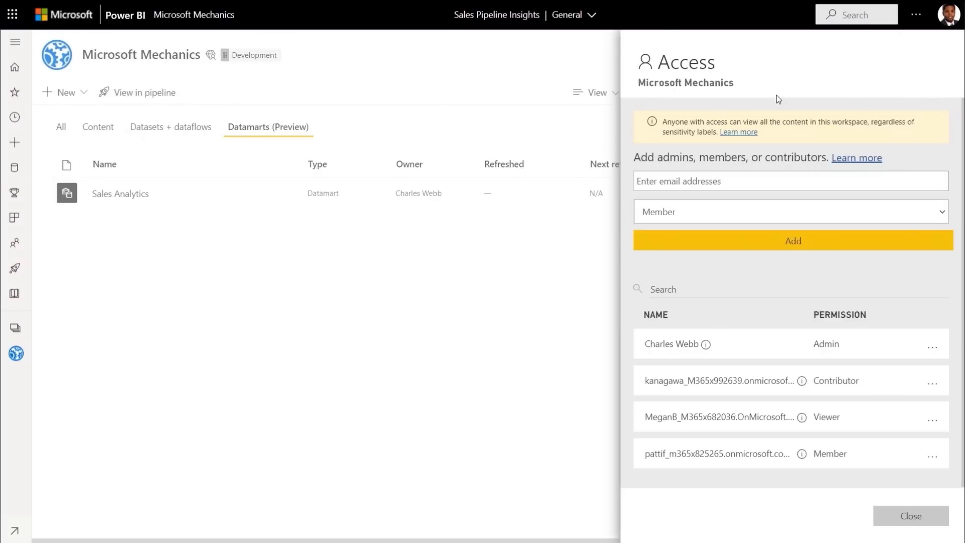
click(893, 516)
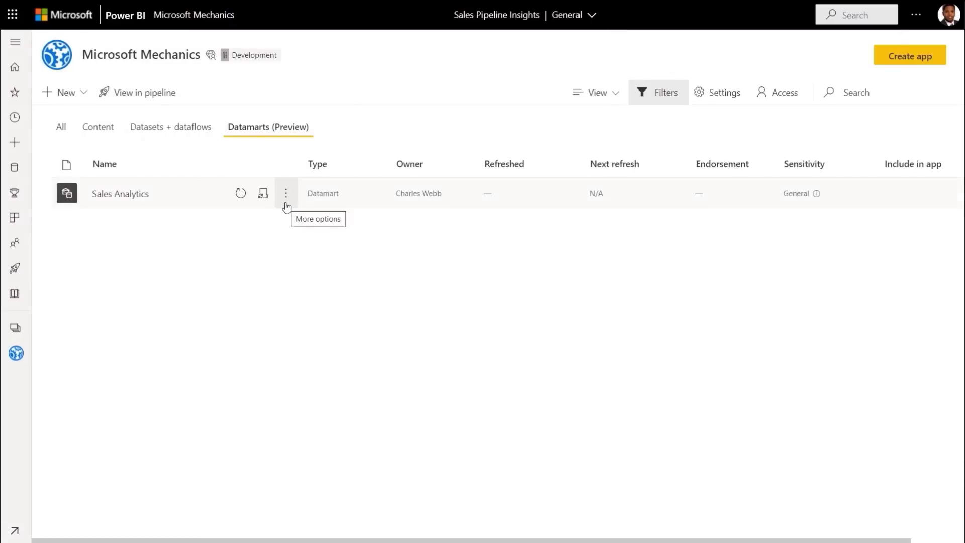
click(285, 194)
click(295, 355)
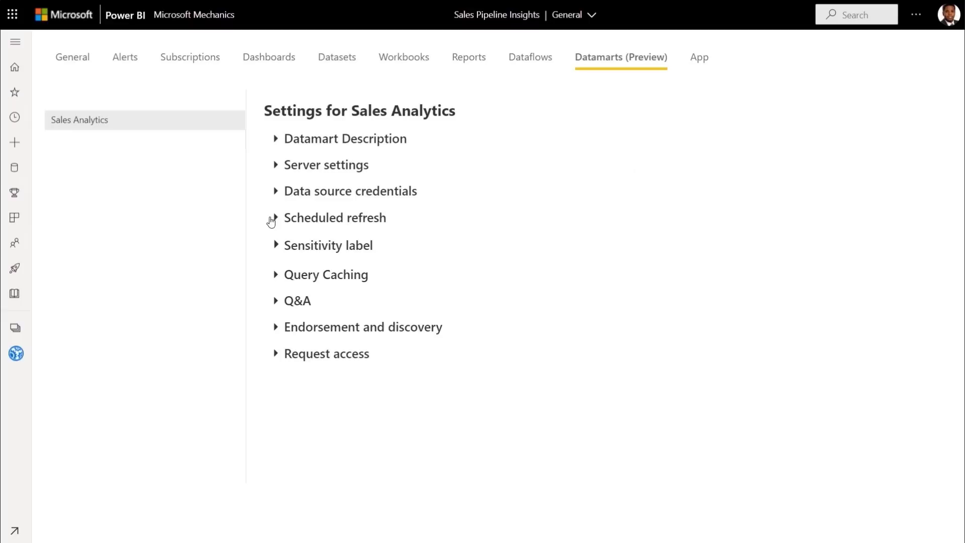
Step: Apply the Confidential\Microsoft FTE sensitivity label to Sales Analytics, including downstream content
click(273, 219)
scroll(272, 224, down, 2)
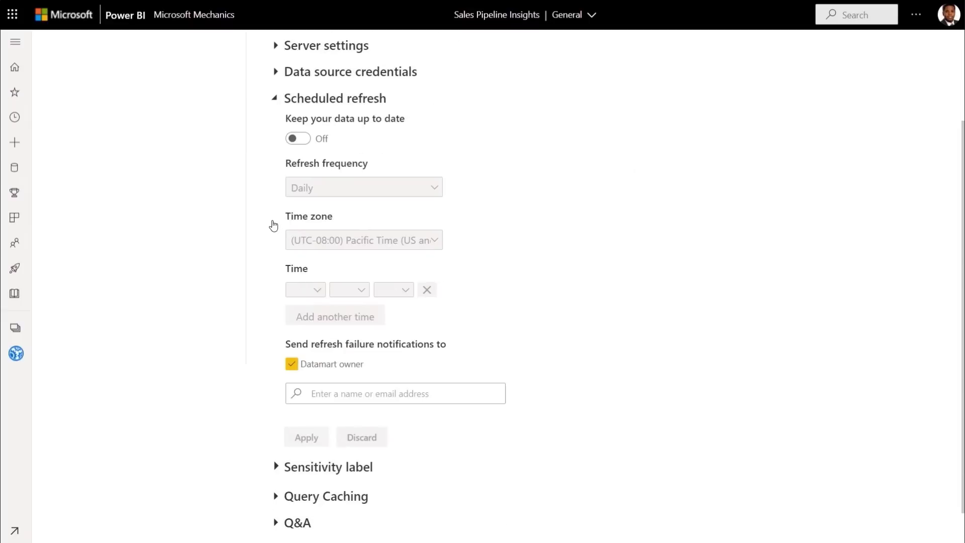
click(275, 427)
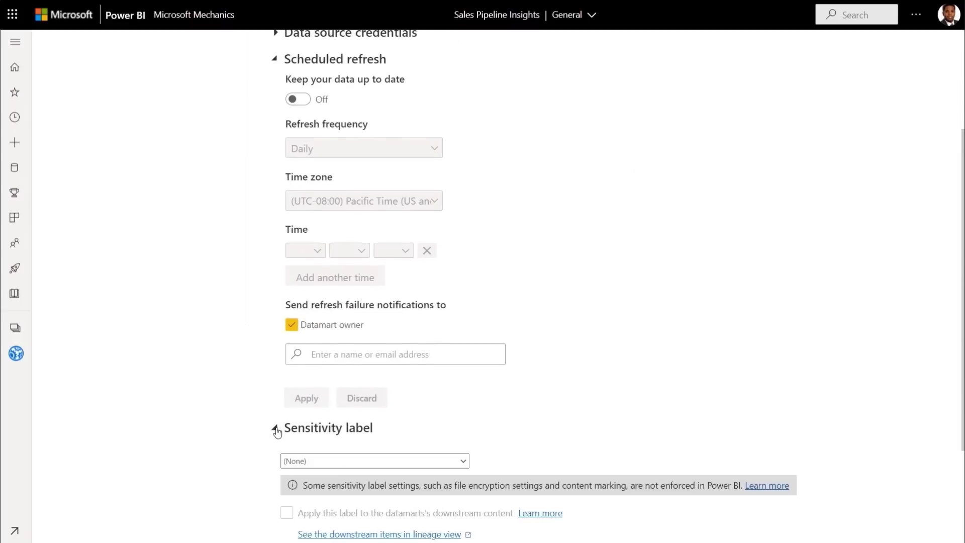
scroll(276, 431, down, 2)
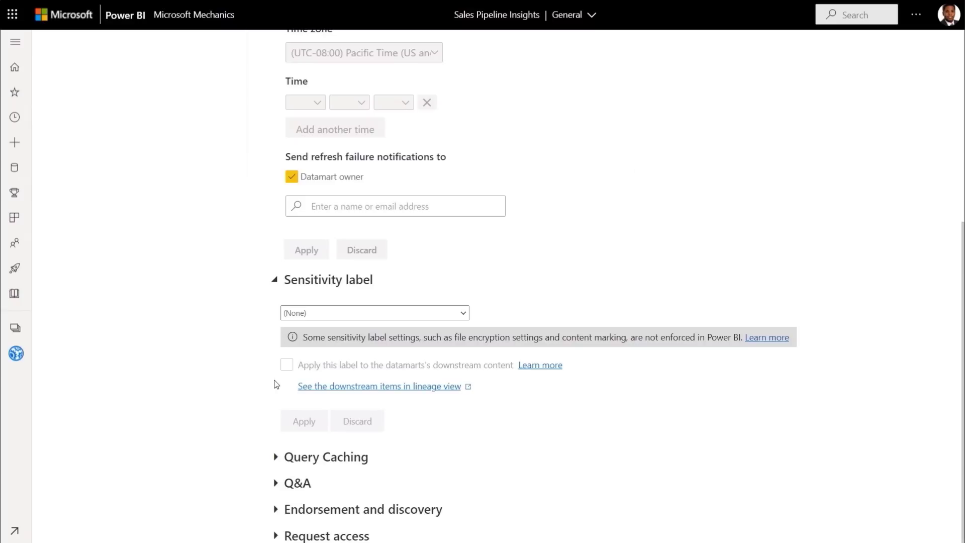
click(357, 313)
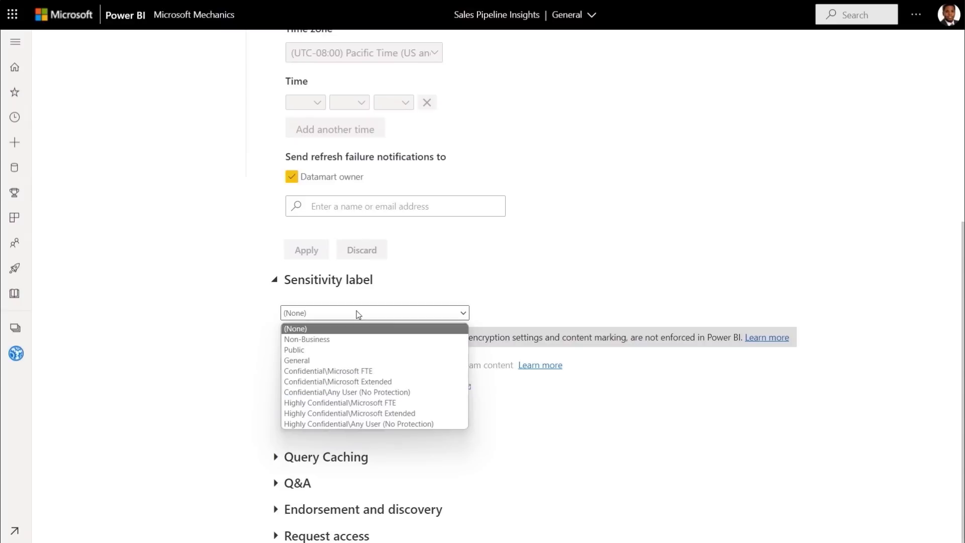
click(346, 371)
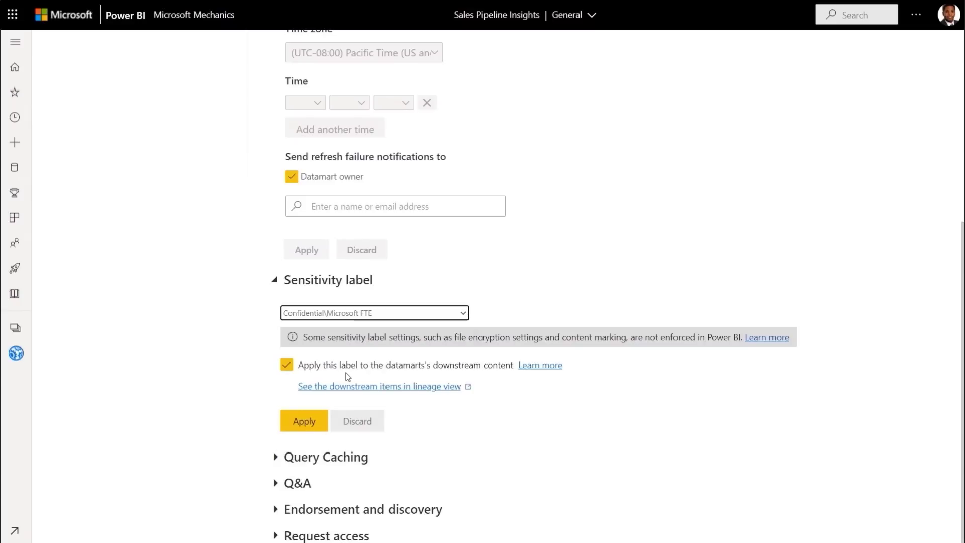
click(313, 420)
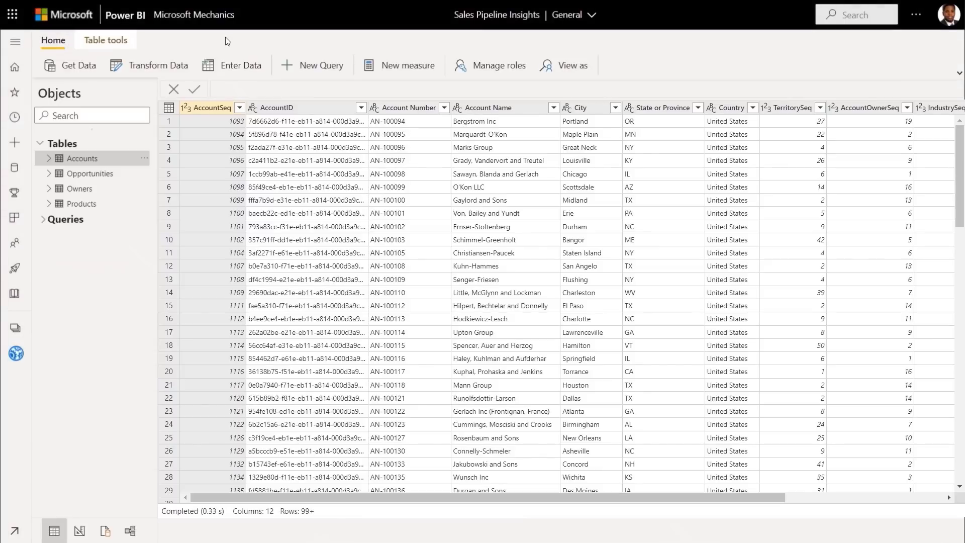
Step: Review the row-level security roles, then view data as Central Accounts (IL, OH, MN, MI)
click(492, 70)
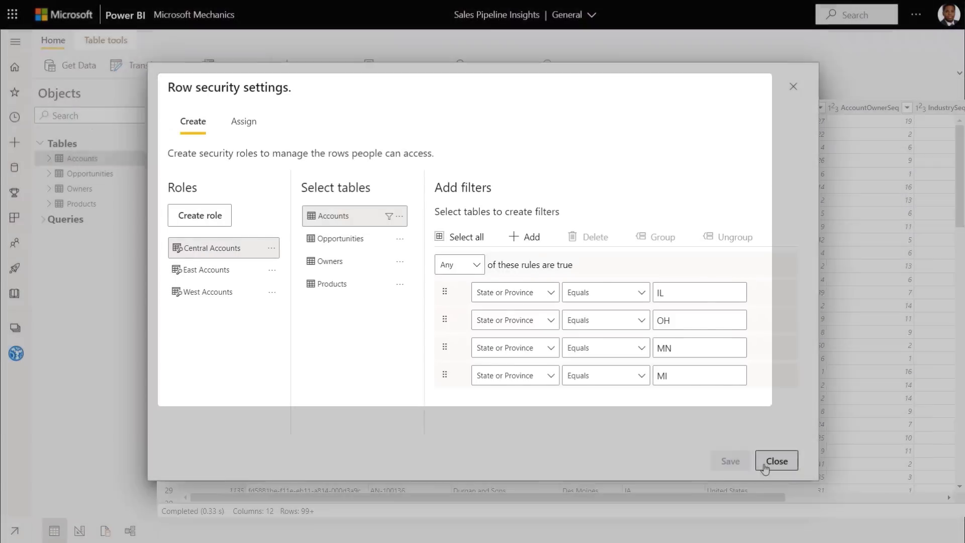
click(764, 468)
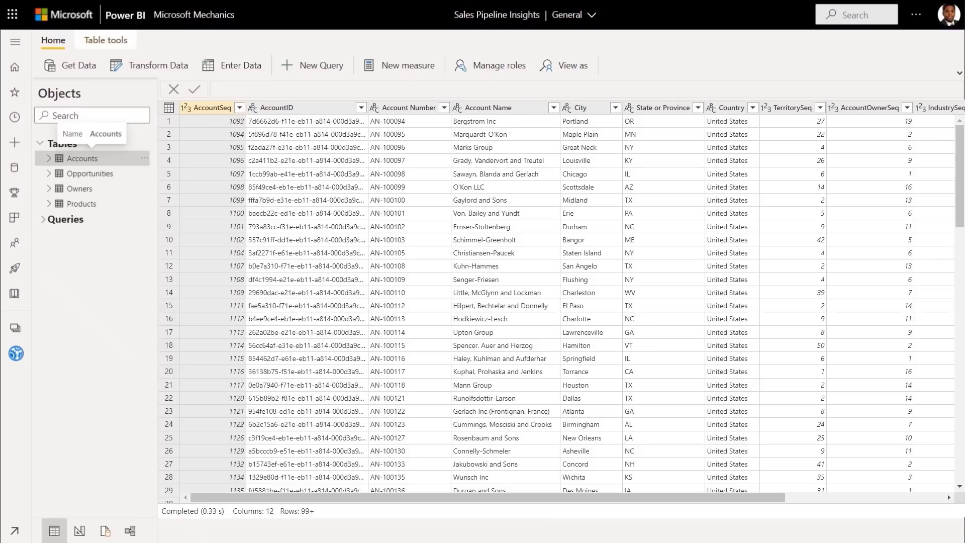
click(567, 68)
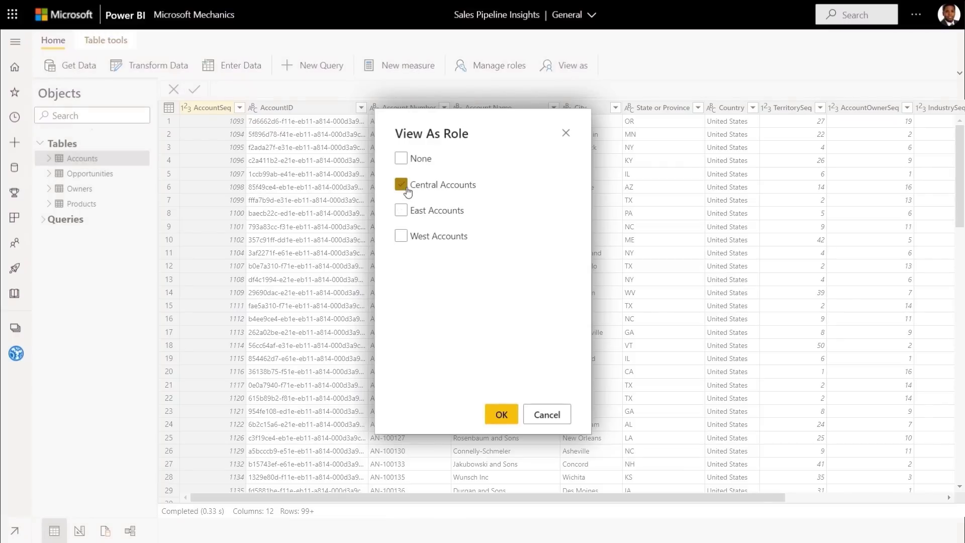
click(502, 415)
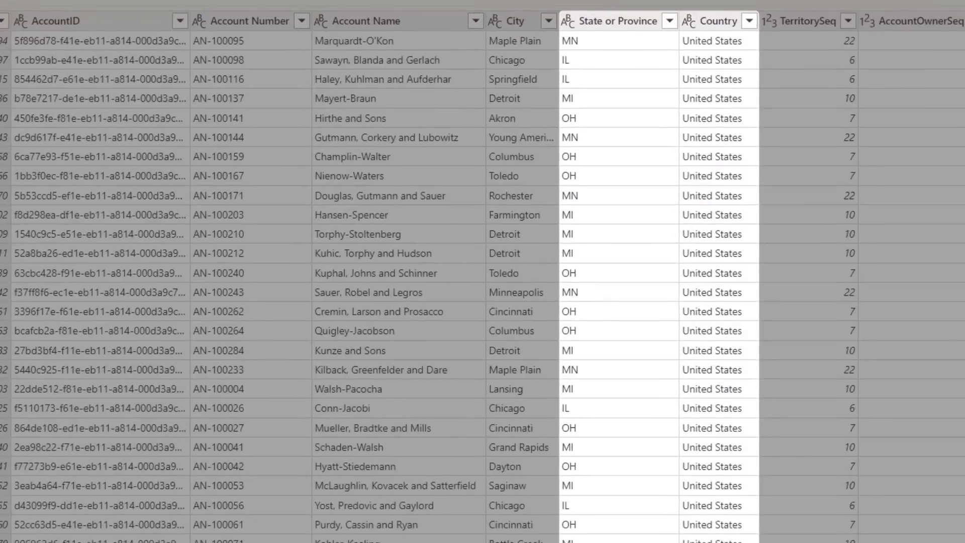